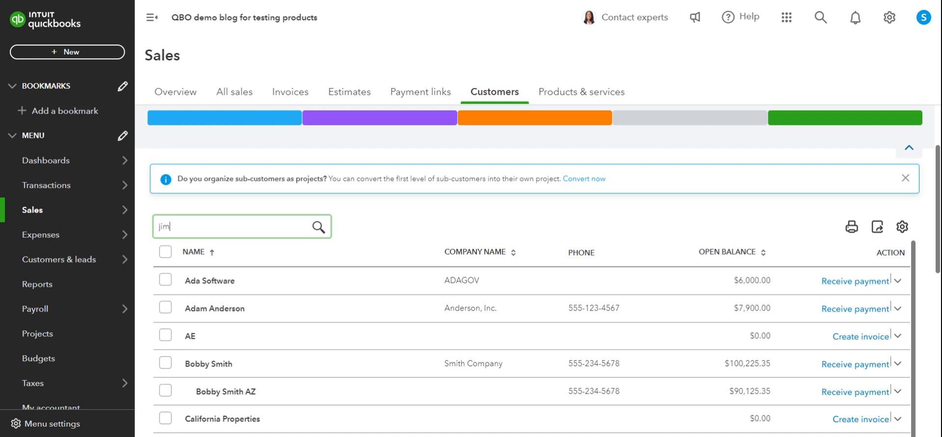
type("mot")
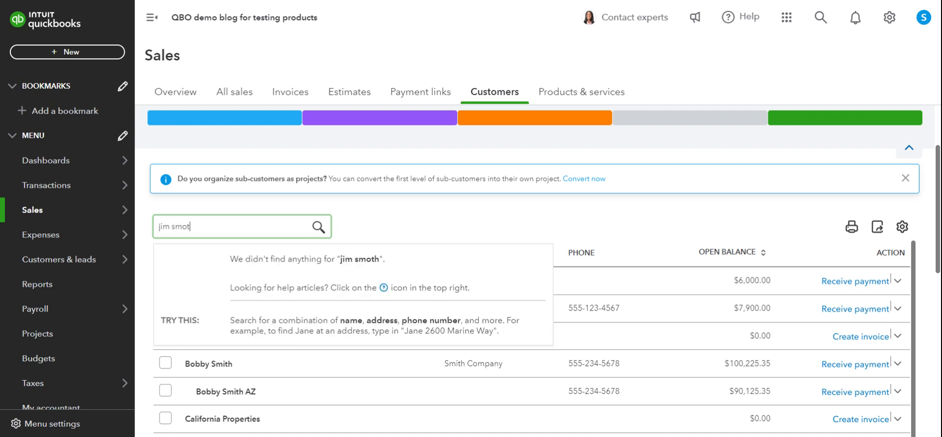
key("BackSpace")
key("BackSpace")
type("ith")
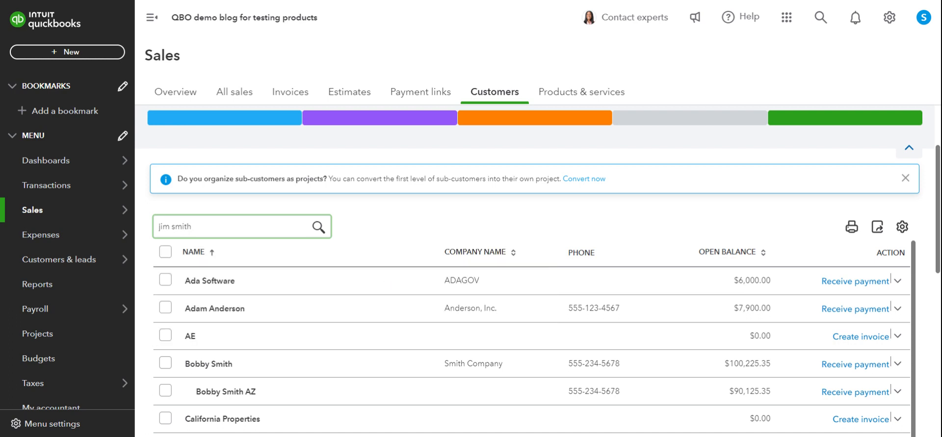
key("BackSpace")
key("BackSpace")
key("BackSpace")
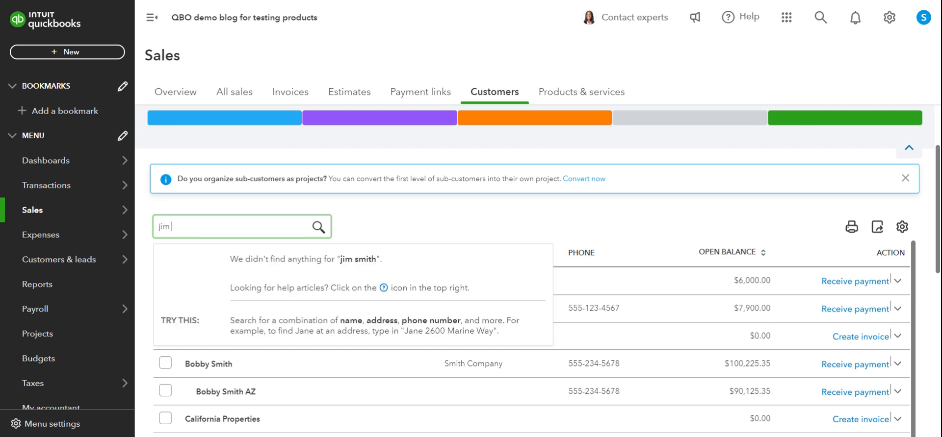
- Search the customer list by the customer's first name, open the matching record and expand its notes
type("ohn")
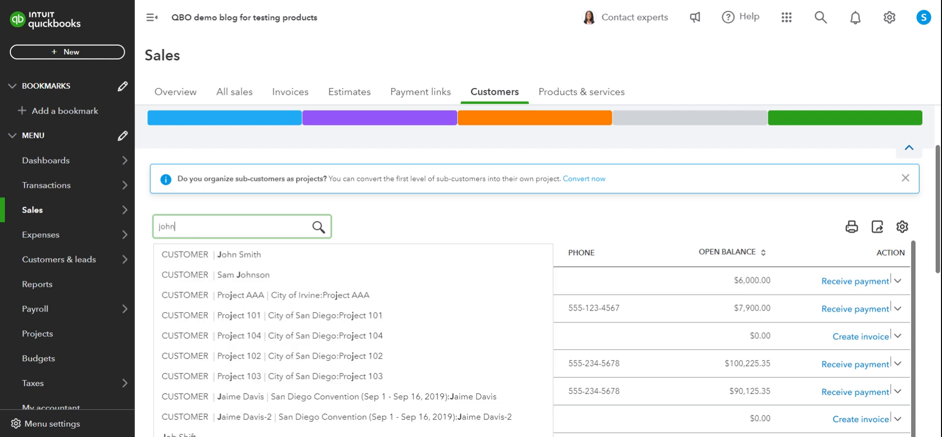
left_click(236, 255)
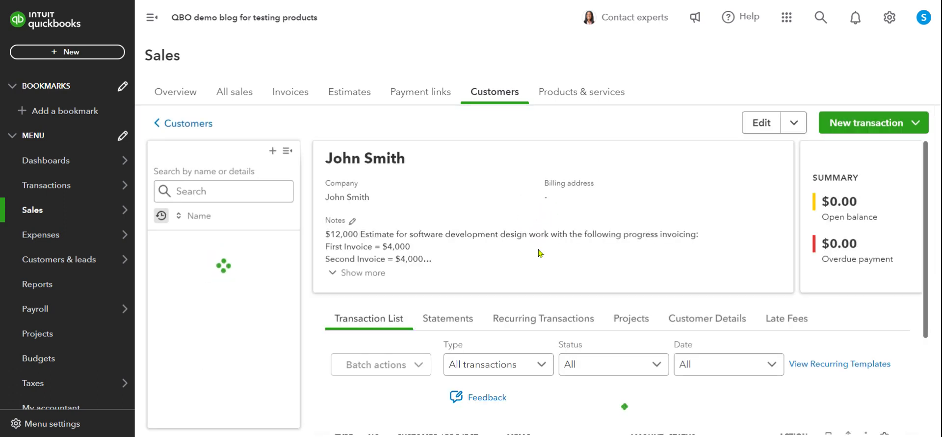
scroll(605, 237, "down", 2)
scroll(502, 237, "up", 1)
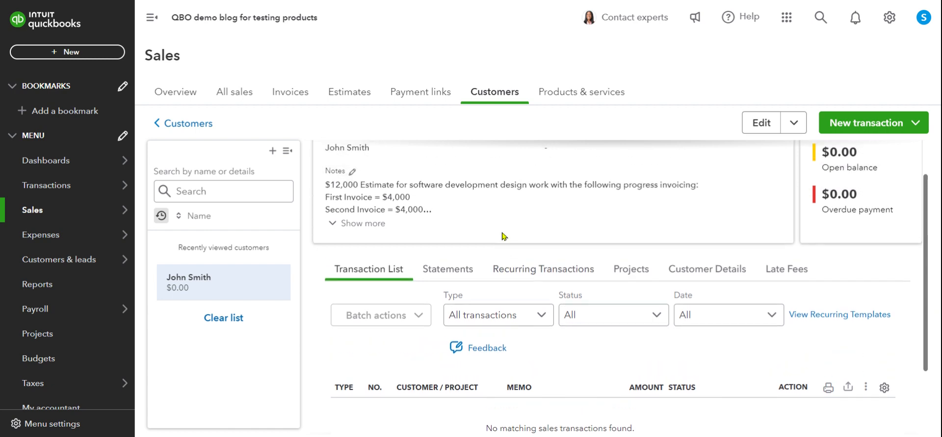
scroll(443, 220, "up", 1)
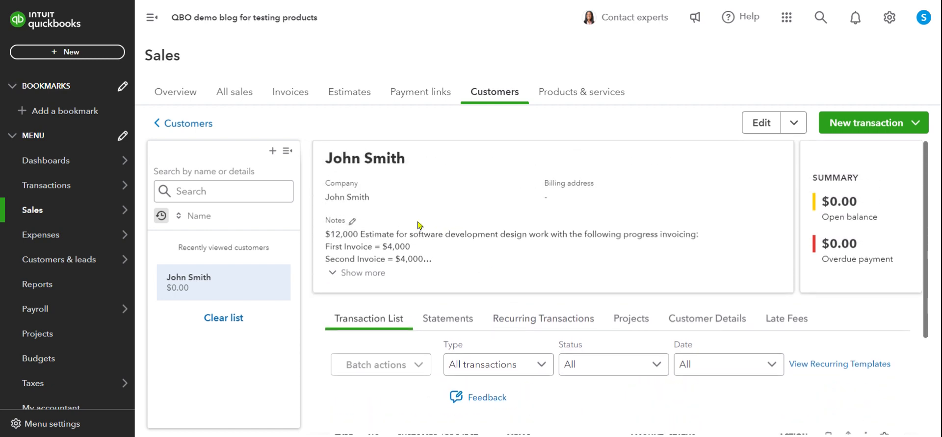
left_click(353, 274)
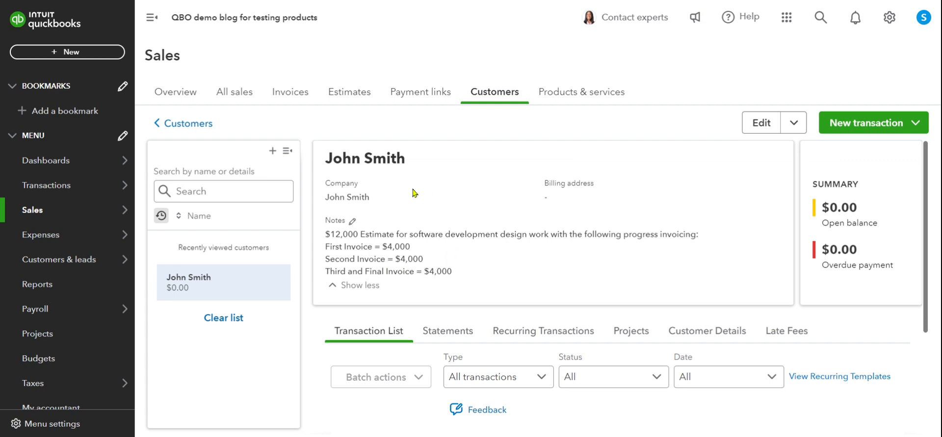
- Start a new estimate for the open customer
scroll(568, 206, "down", 3)
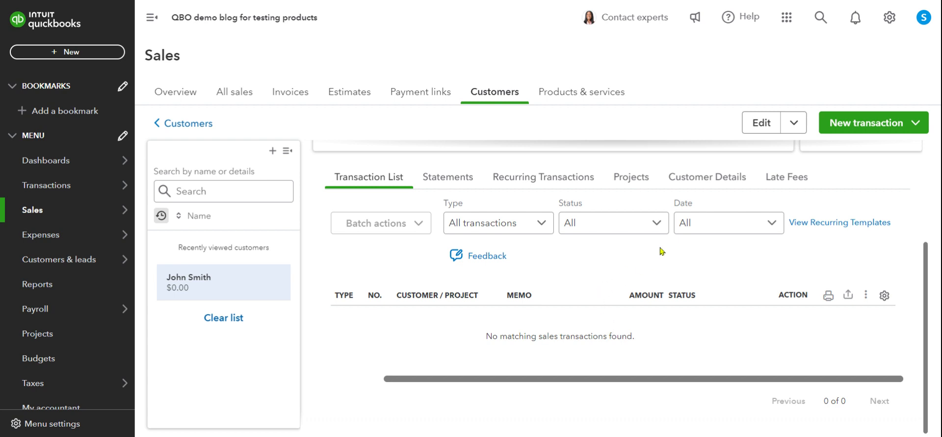
left_click(915, 125)
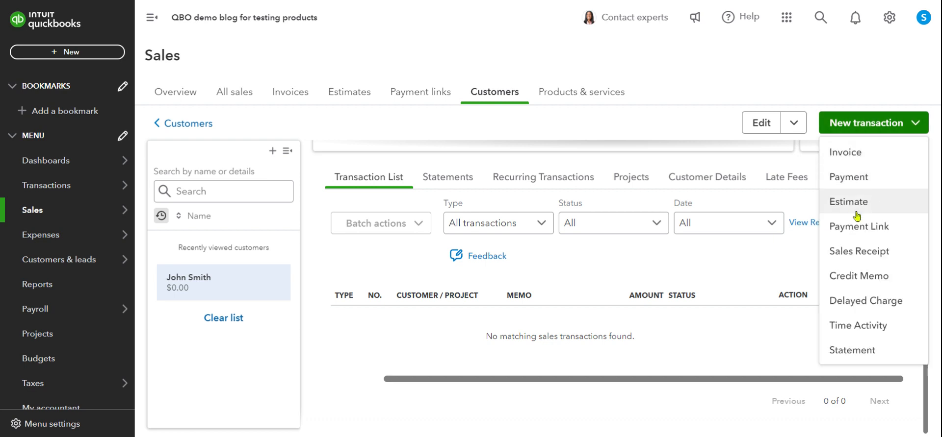
left_click(850, 210)
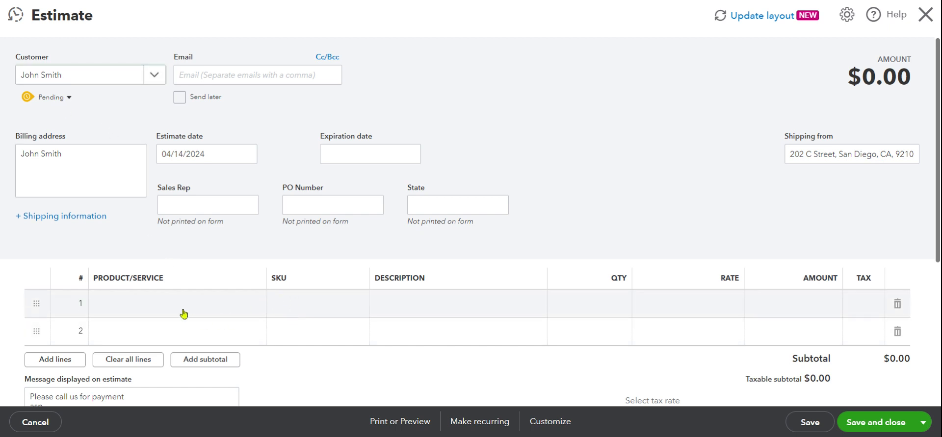
- Search for "software" on the estimate's first line and choose the Software Development Design service (3SDD)
left_click(184, 313)
type("software")
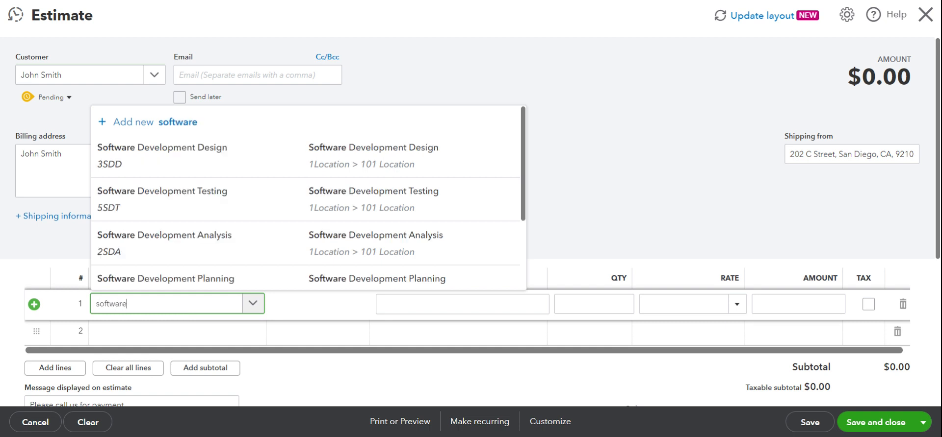
left_click(185, 168)
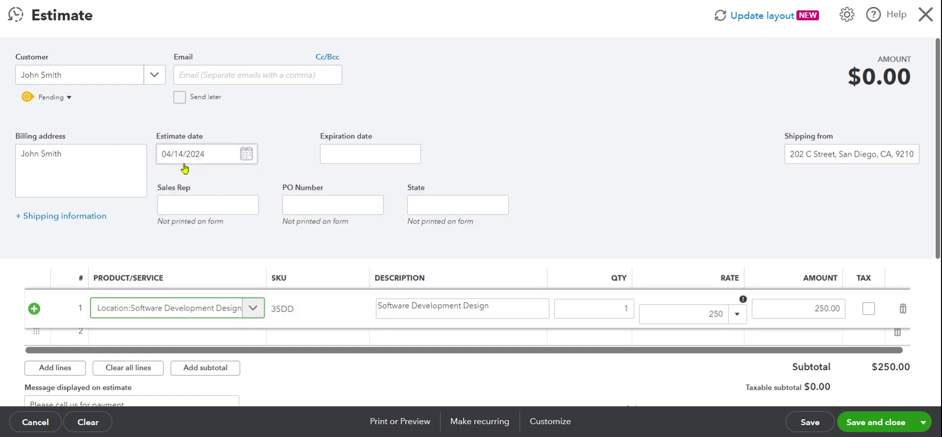
- Add the line "1st Invoice = $4,000" below the existing text in the first item's description
left_click(498, 312)
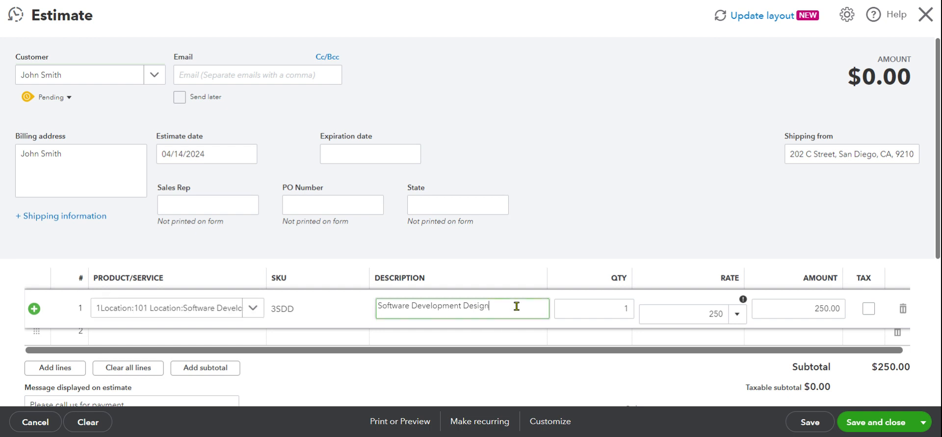
triple_click(515, 307)
left_click(516, 309)
key("shift+Return")
type("1st")
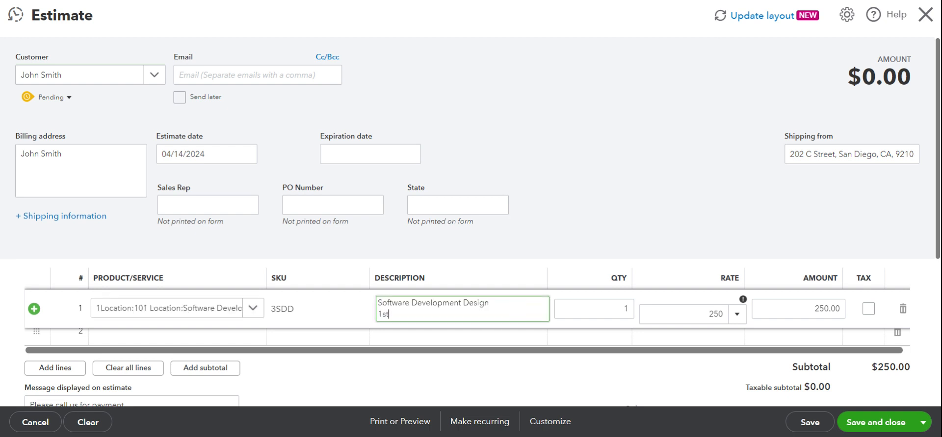
type(" Invo")
type("ice = $4,000")
key("Return")
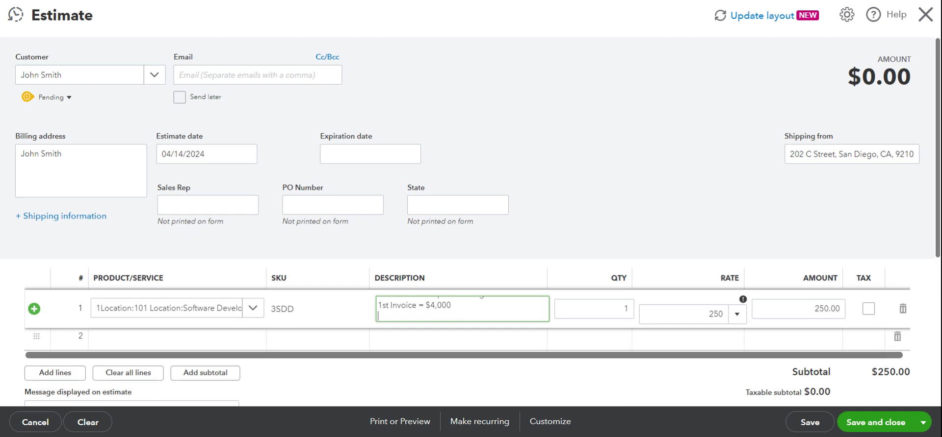
- Add "2nd Invoice = $4,000" and "3rd Invoice = $4,000" to the description, and append "(upon acceptance)" to the first invoice line
type("2nd")
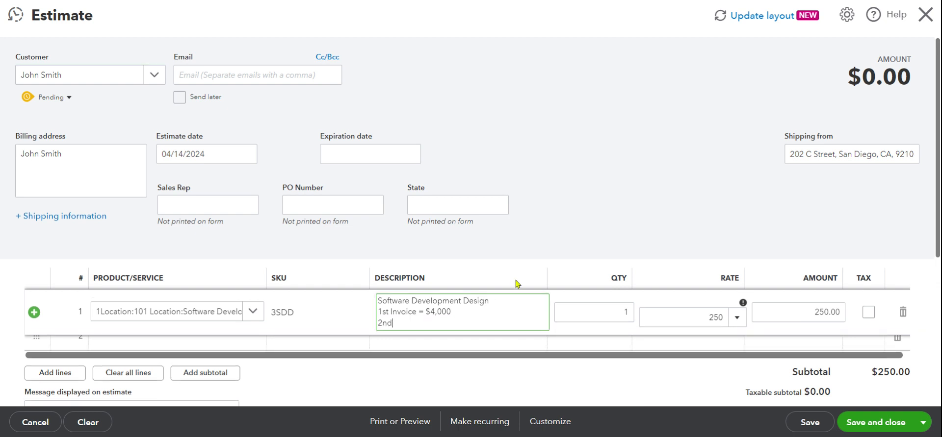
type(" Inv")
type("oice = $4,000")
key("Return")
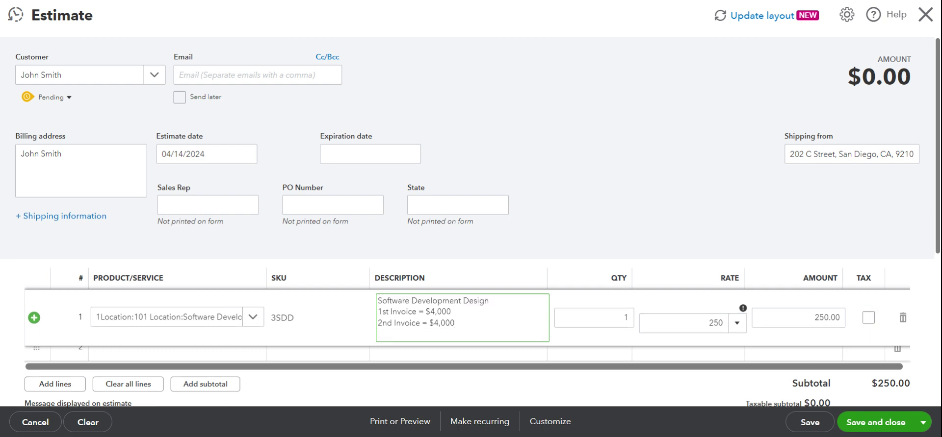
type("2rd")
type(" Invoice = $4,000")
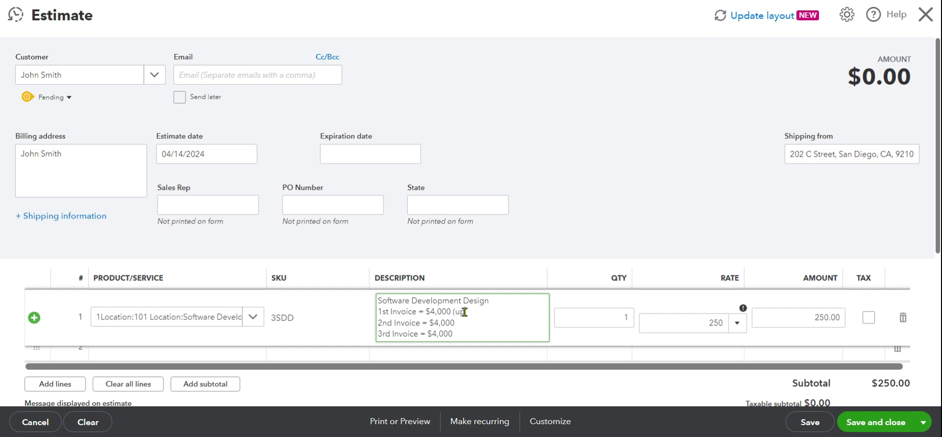
type("acceptance")
- Set the rate of the Software Development Design line to 12,000
scroll(532, 305, "down", 2)
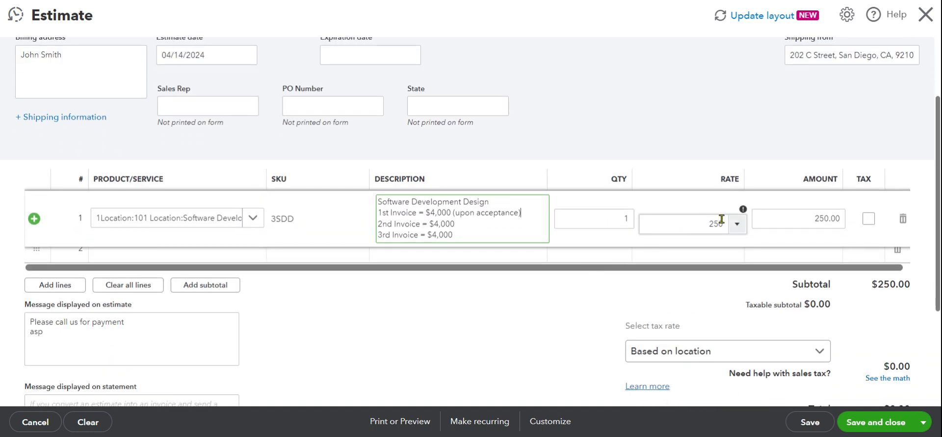
left_click(724, 218)
type("120000")
left_click(615, 98)
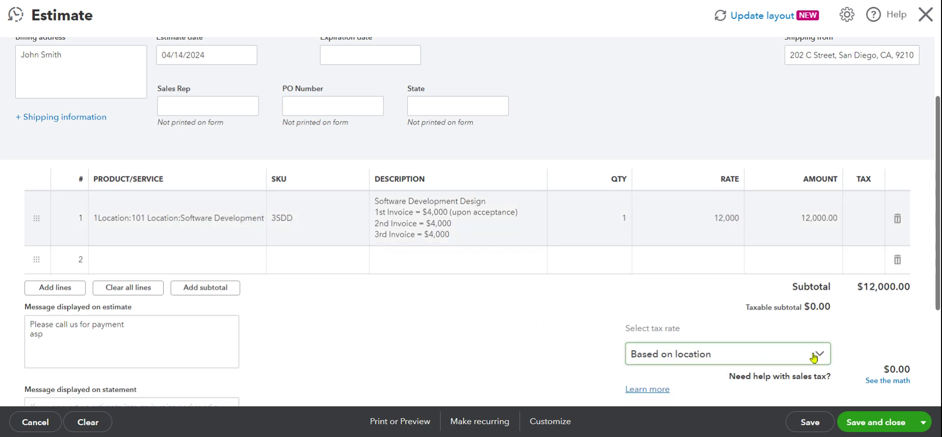
- Set the estimate's tax rate to the custom rate California (8.65%)
left_click(701, 356)
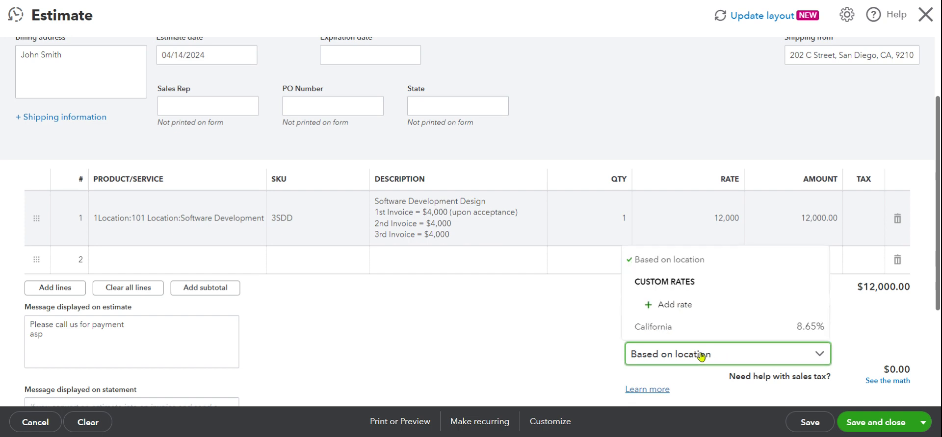
left_click(684, 329)
left_click(790, 358)
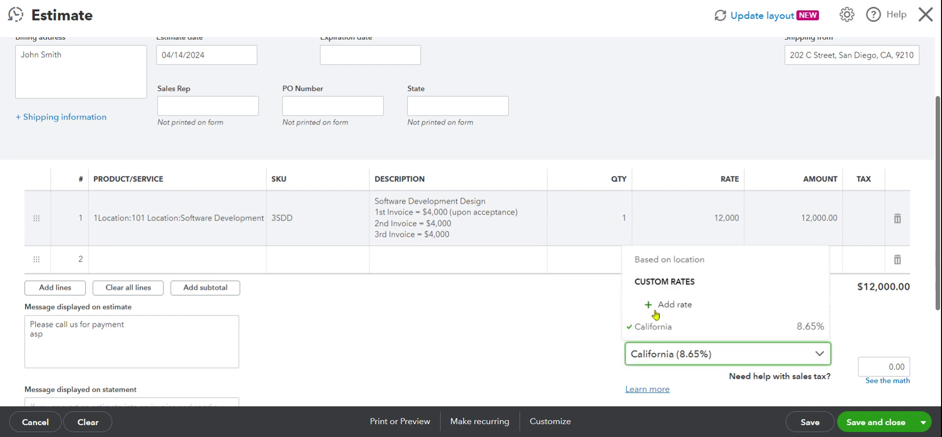
left_click(570, 297)
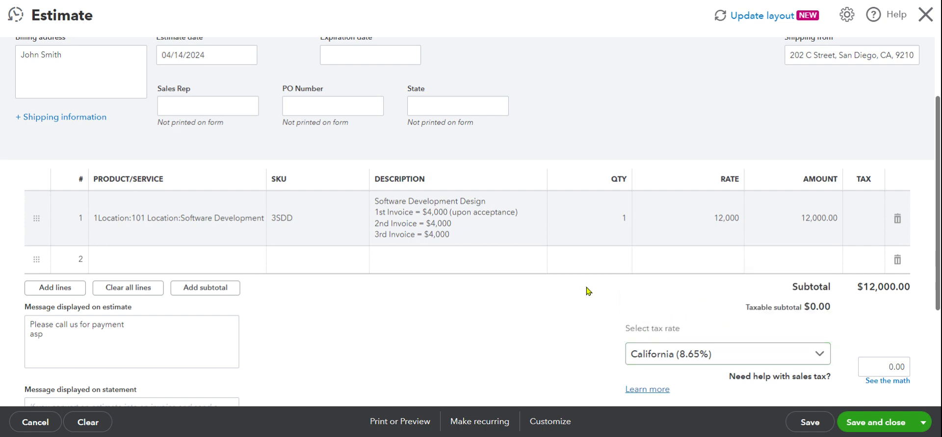
- Check the estimate's totals, then save and close the estimate
scroll(643, 296, "down", 2)
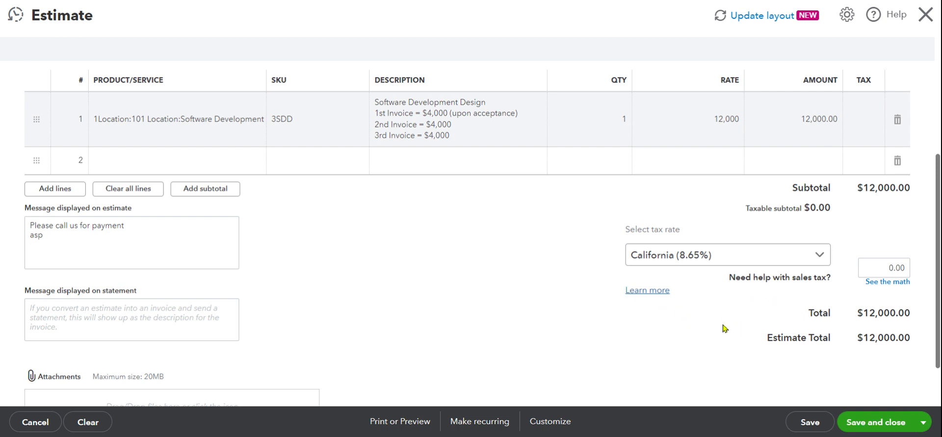
scroll(717, 322, "up", 1)
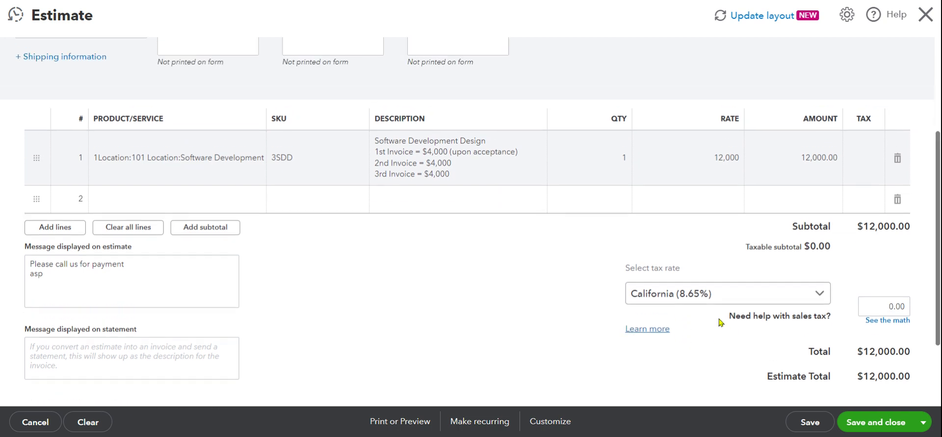
left_click(809, 424)
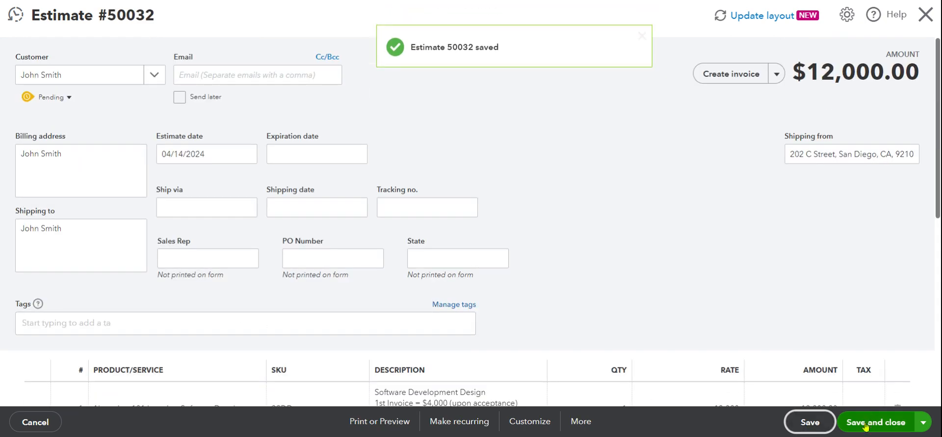
left_click(865, 425)
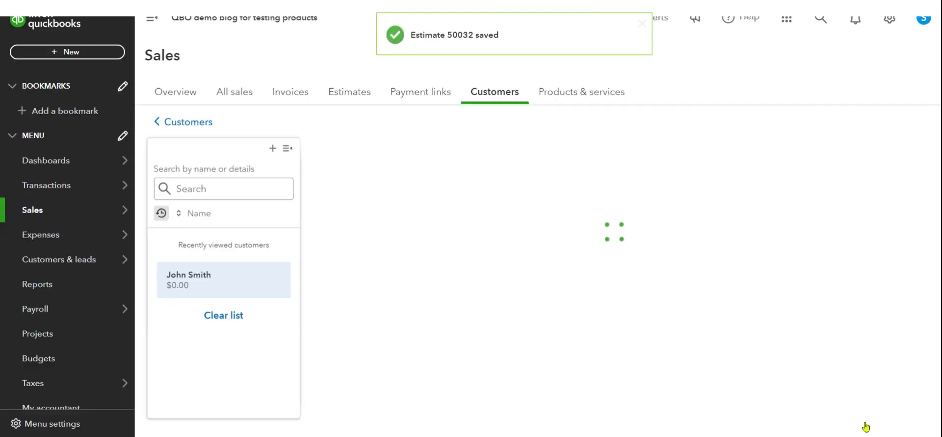
- Open the details of the pending $12,000.00 estimate from the customer's transaction list
scroll(480, 229, "down", 3)
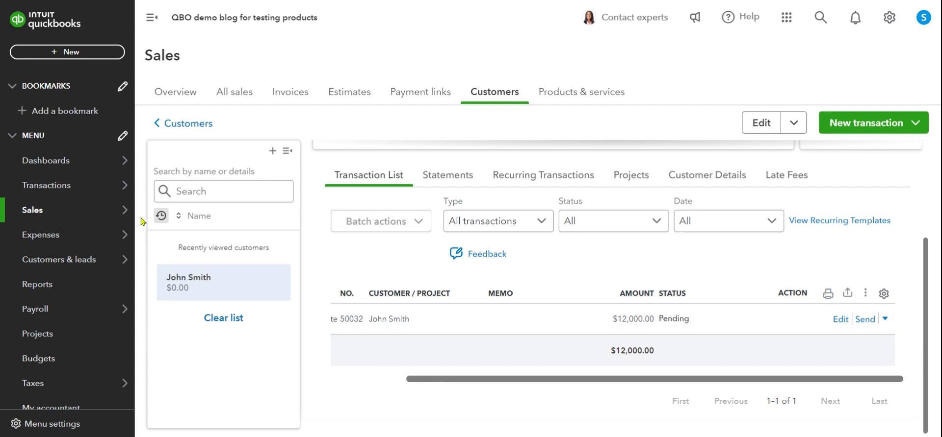
mouse_move(123, 235)
left_click_drag(529, 382, 546, 371)
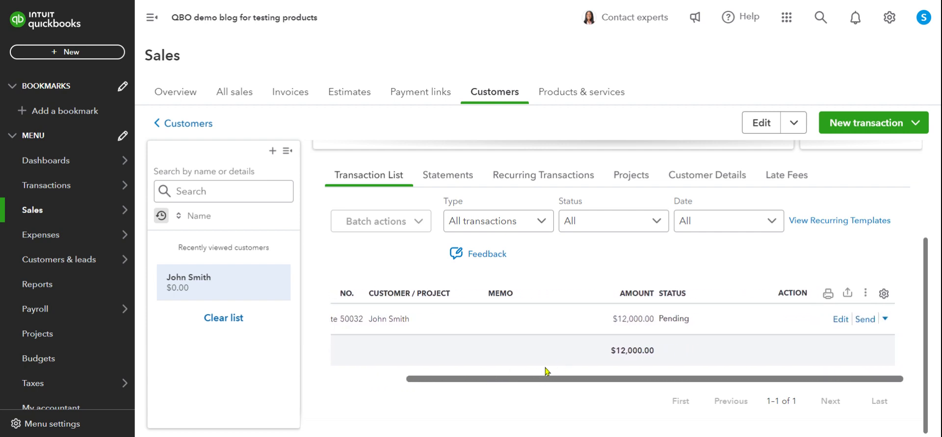
left_click(671, 325)
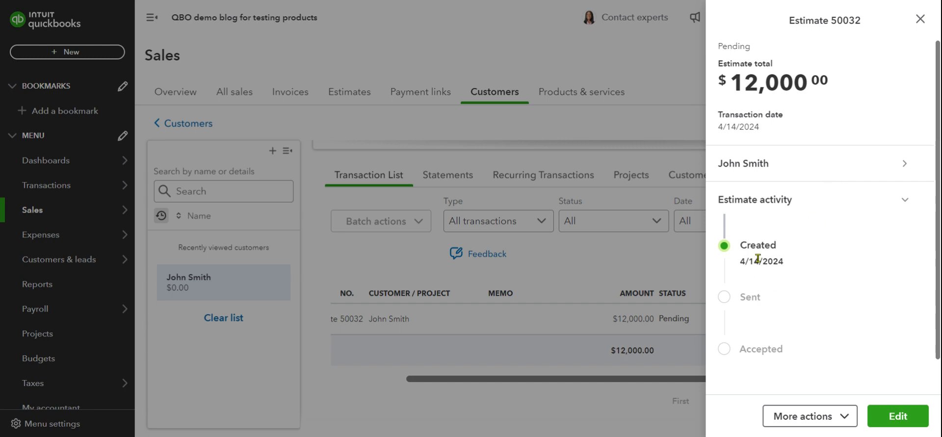
- Mark the estimate as accepted, entering the customer's name as the accepting party and April 14, 2024 as the date
left_click(845, 419)
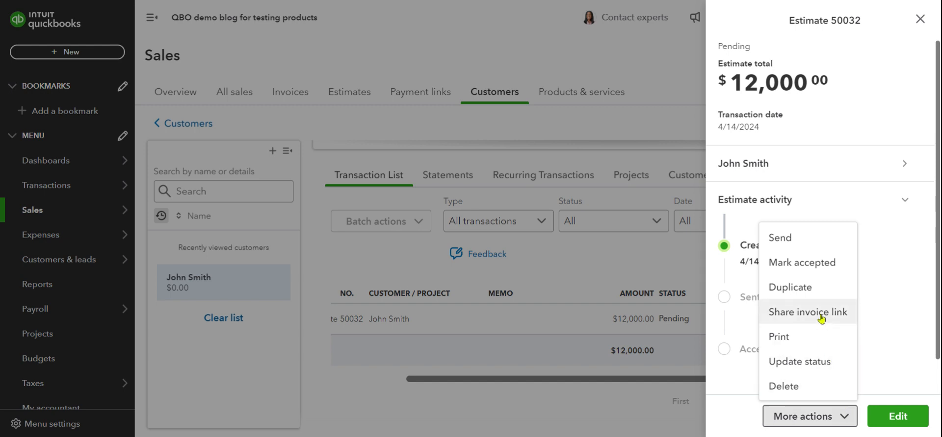
left_click(807, 267)
left_click(409, 216)
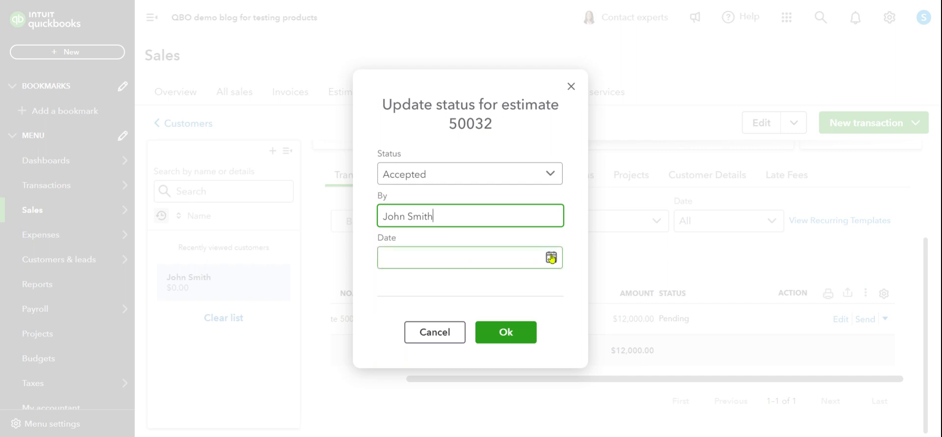
left_click(550, 258)
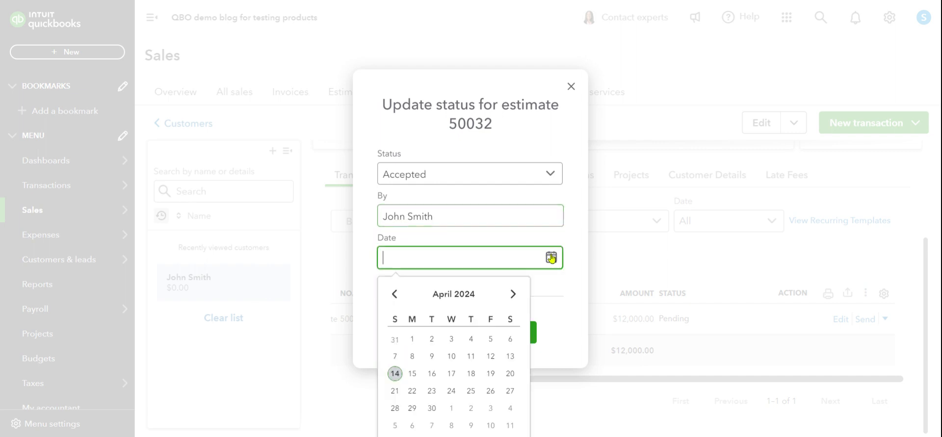
left_click(395, 374)
left_click(508, 332)
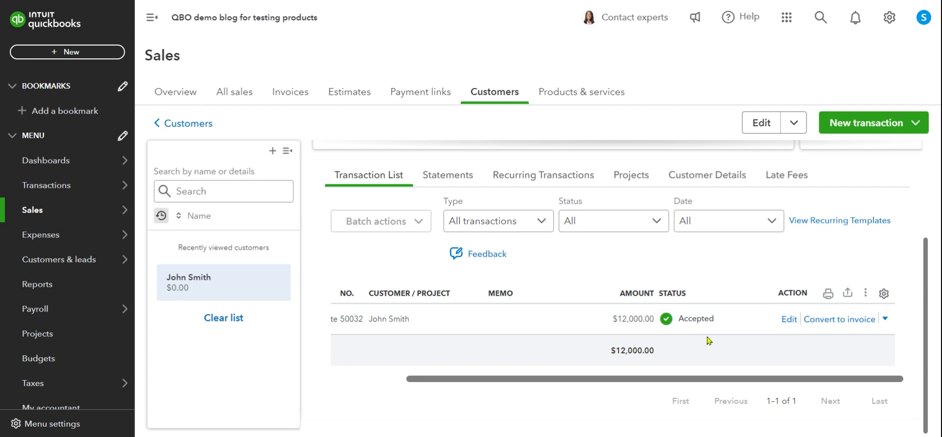
left_click(839, 321)
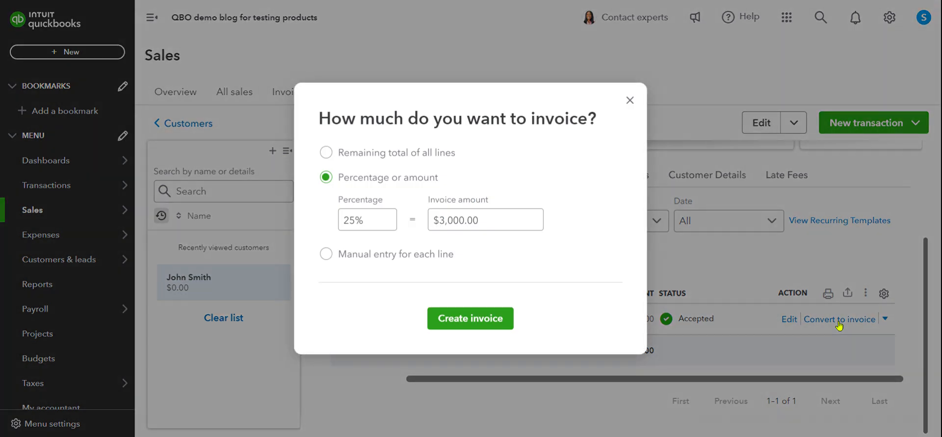
left_click(443, 220)
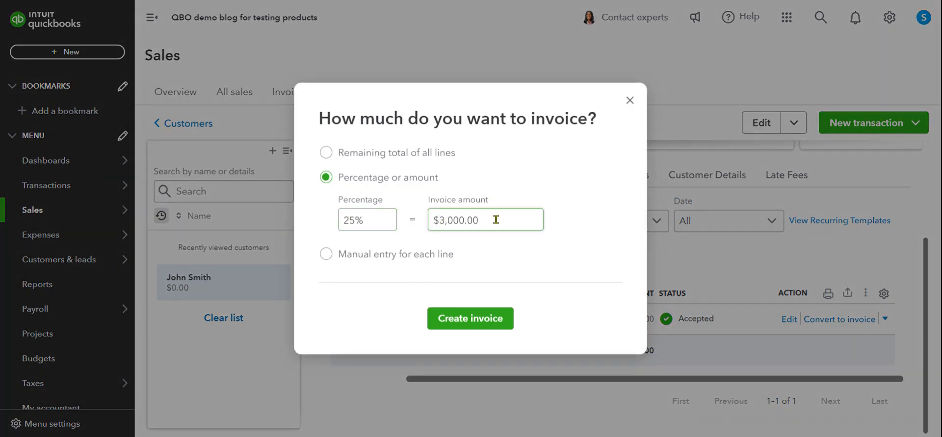
left_click(389, 219)
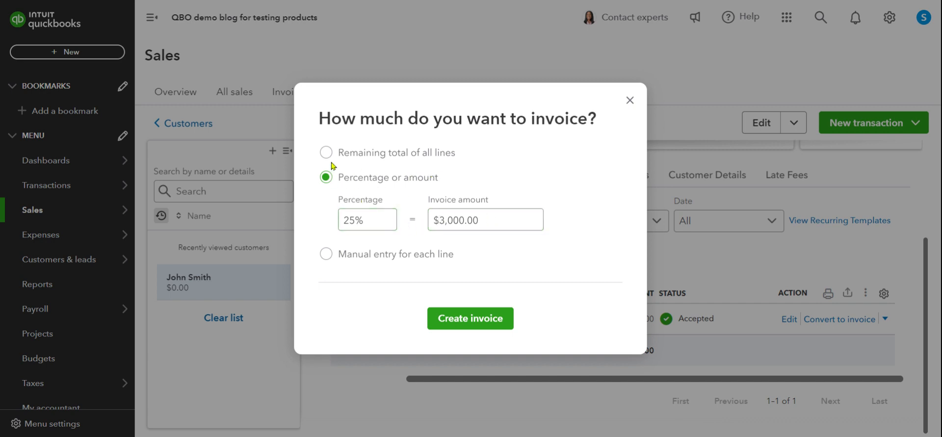
left_click(369, 219)
left_click(629, 101)
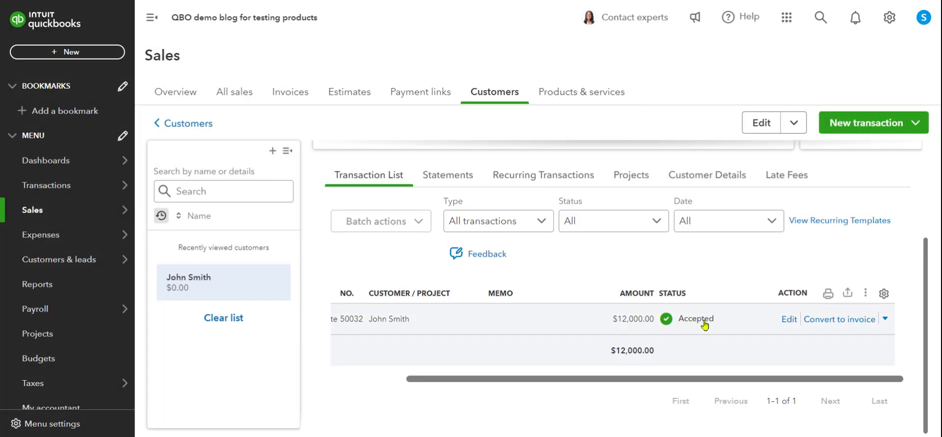
- Start converting the accepted estimate to an invoice by percentage or amount, with an invoice amount of $4,000.00
left_click(844, 328)
left_click(378, 221)
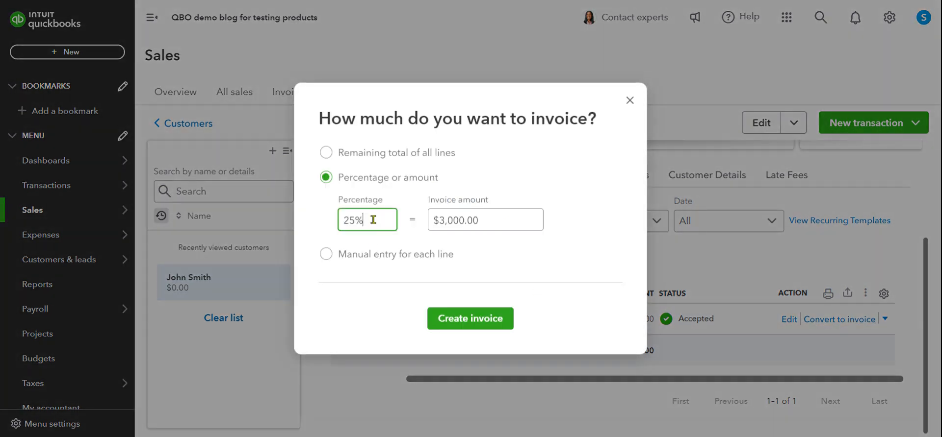
left_click_drag(374, 220, 318, 228)
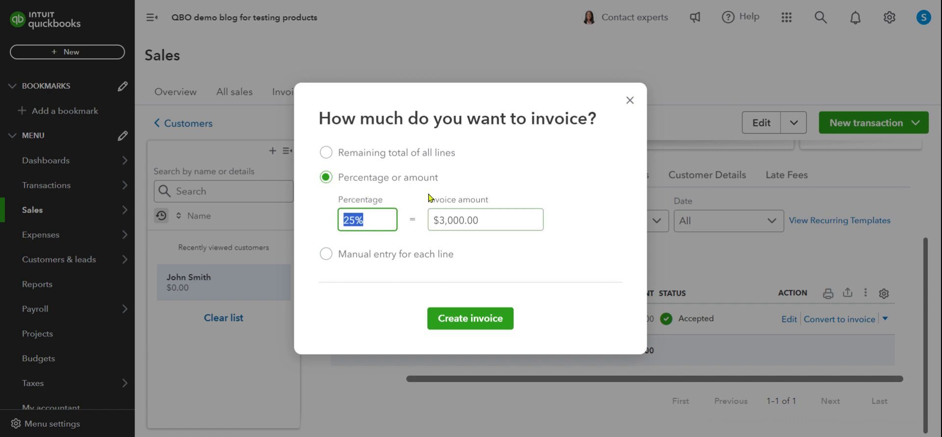
key("BackSpace")
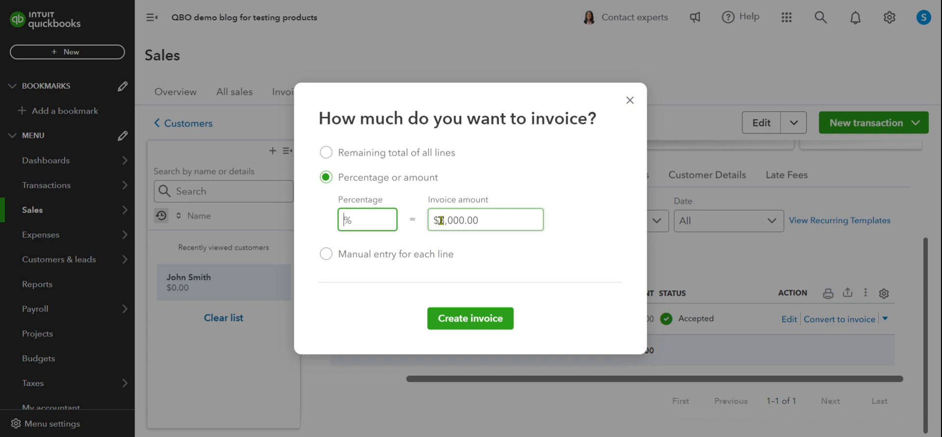
left_click(447, 221)
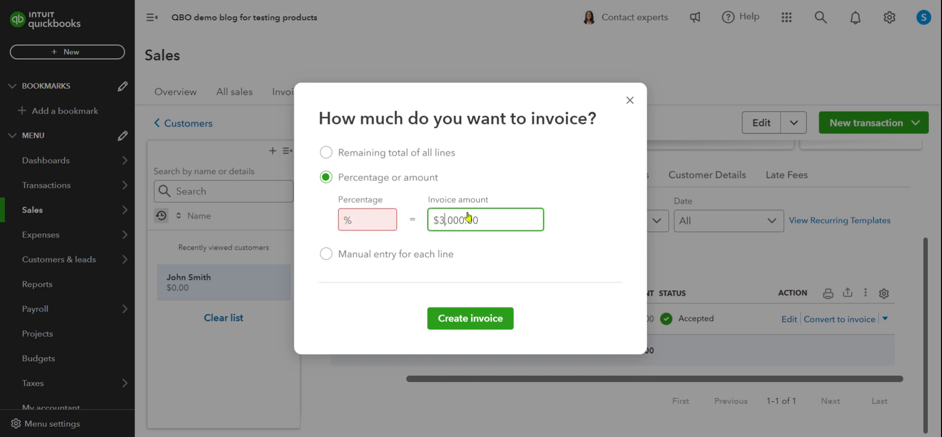
key("BackSpace")
type("4")
left_click(503, 264)
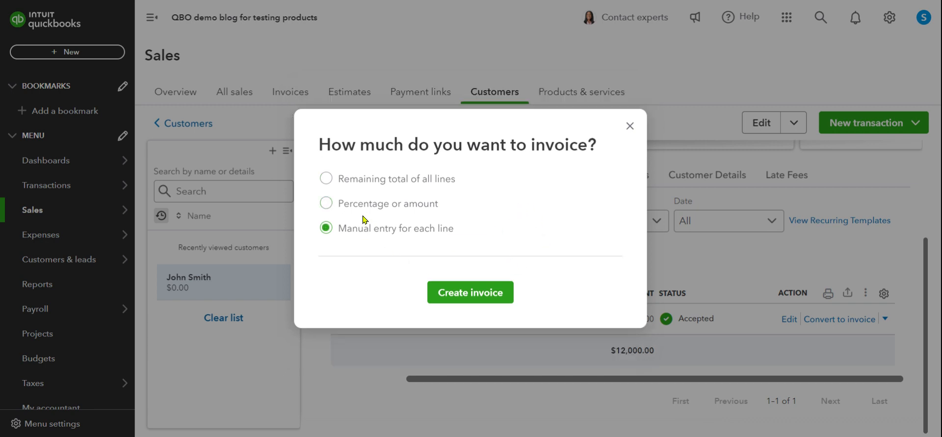
left_click(326, 205)
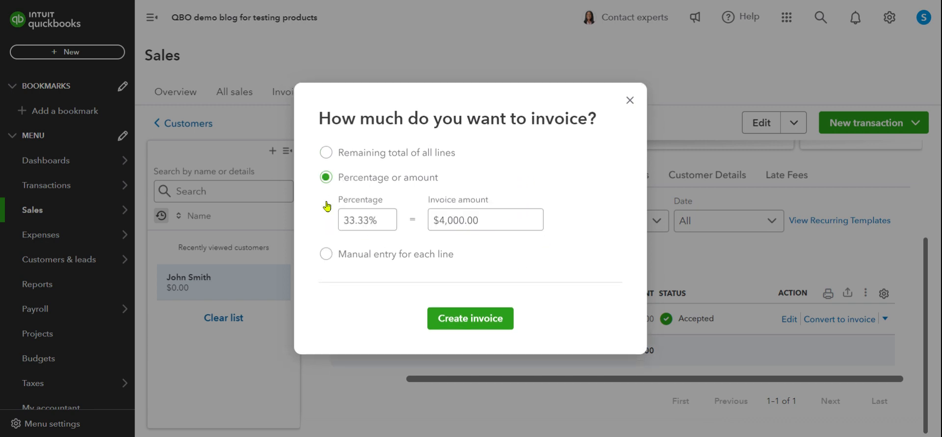
- Create the first progress invoice from the estimate, review its line item, then save and close it
left_click(475, 321)
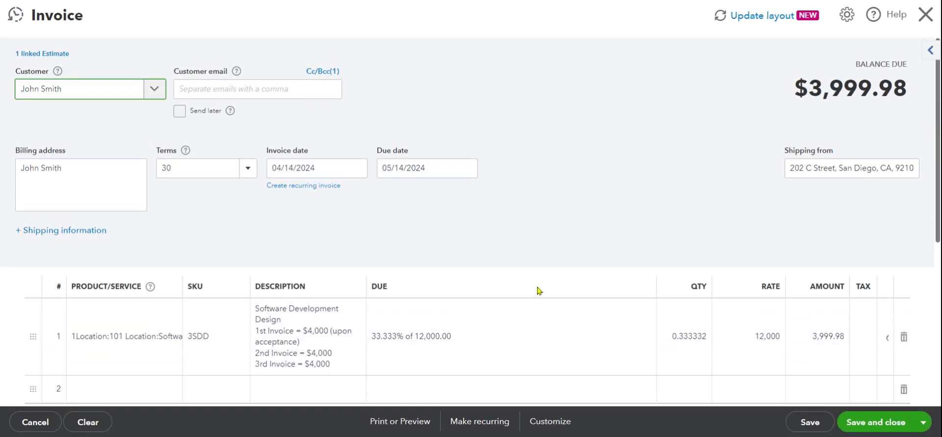
scroll(535, 294, "down", 2)
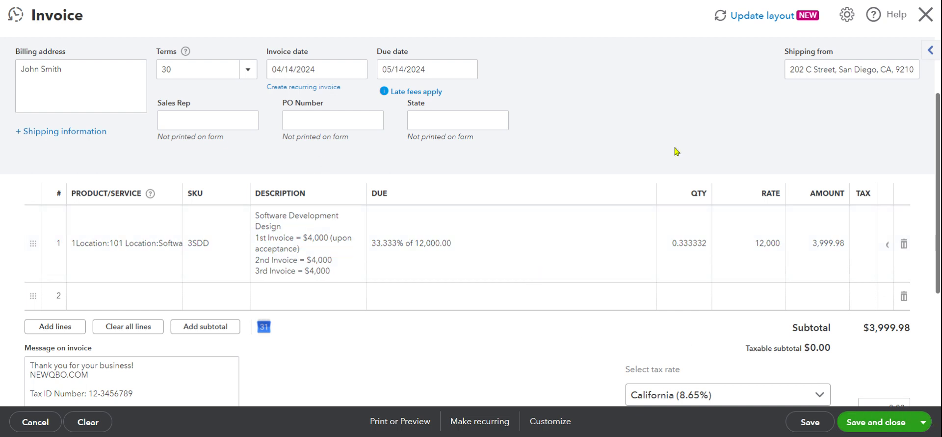
left_click(862, 425)
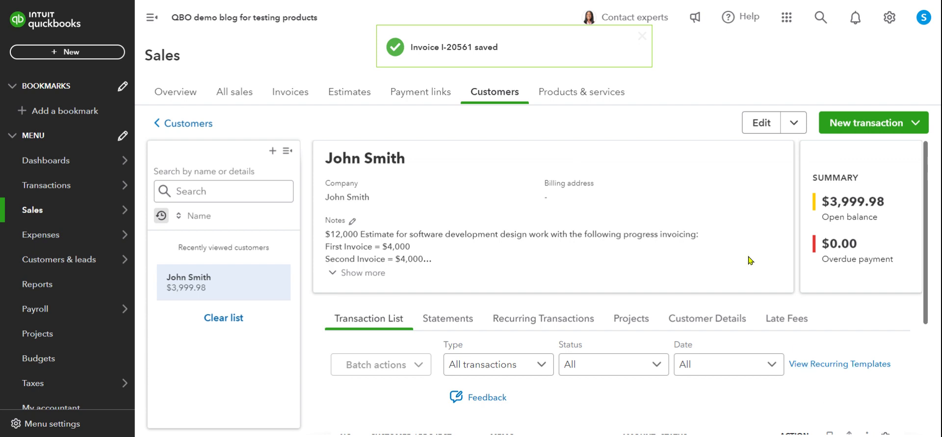
- Edit the first progress invoice from the customer's transaction list, set its terms to Due on receipt, then save and close it
scroll(628, 234, "down", 1)
scroll(629, 233, "down", 3)
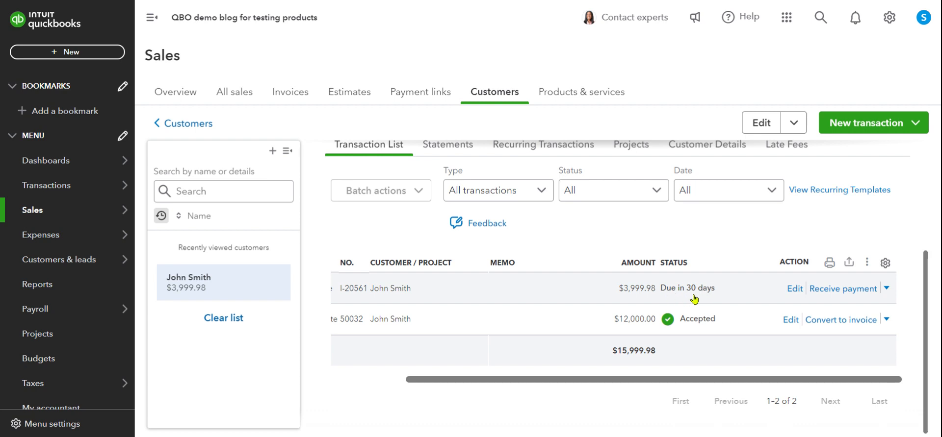
left_click(794, 290)
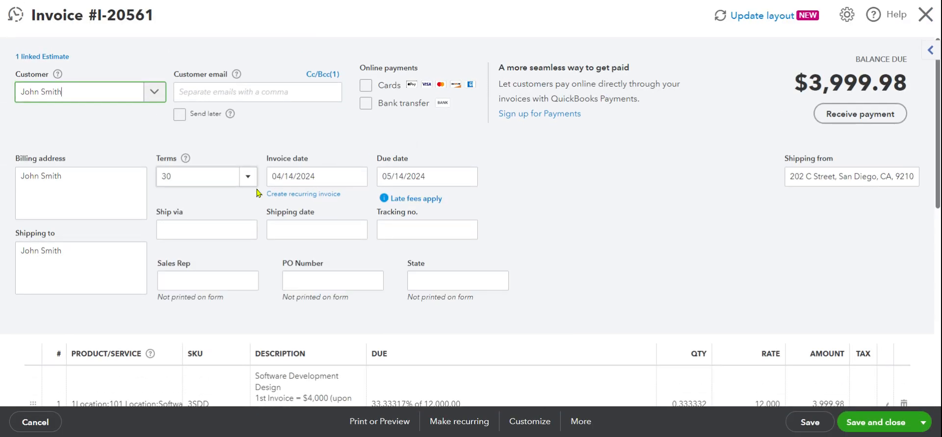
left_click(250, 180)
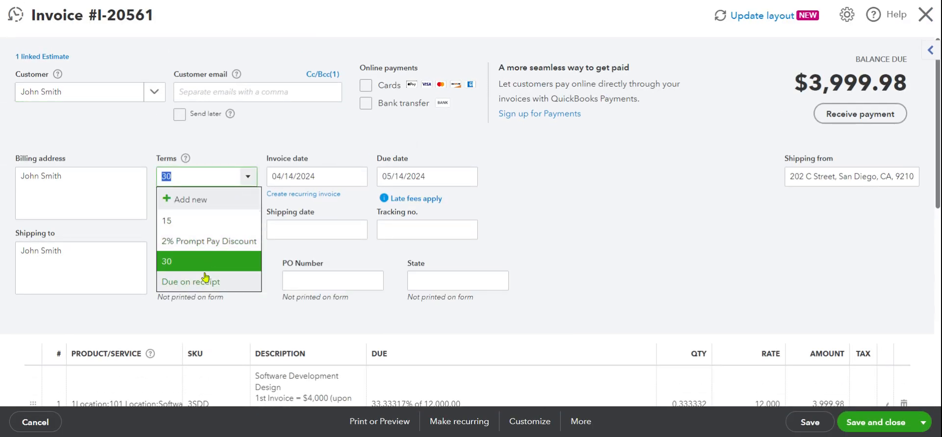
left_click(197, 289)
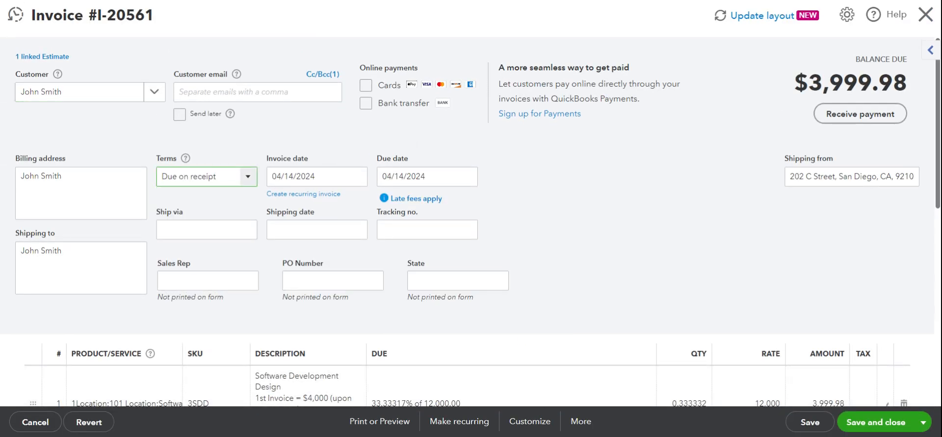
left_click(876, 422)
left_click(595, 243)
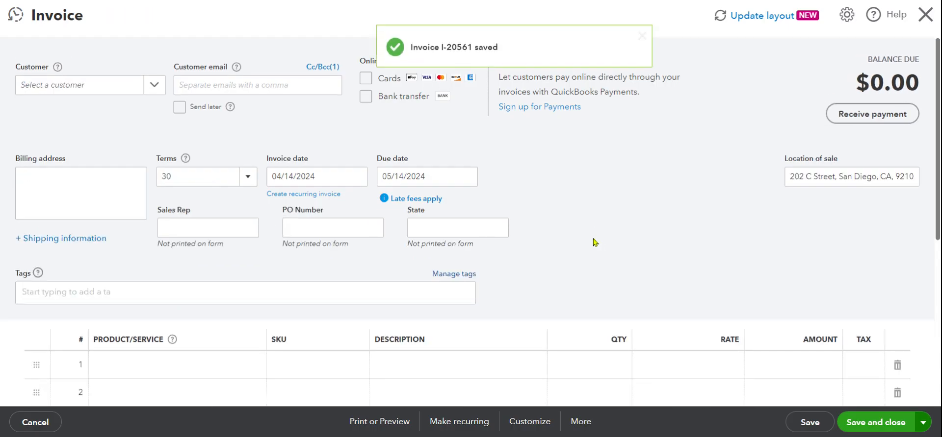
- Open a receive payment form for the progress invoice from the customer's transaction list and review the outstanding transaction
scroll(684, 307, "down", 1)
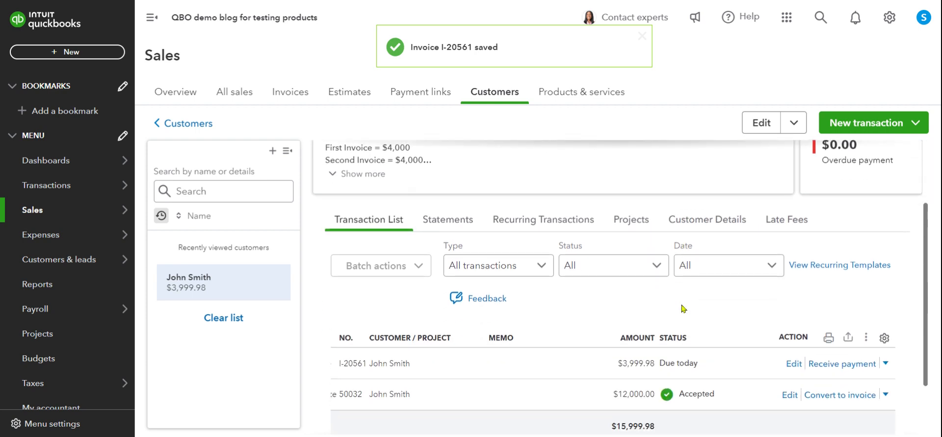
scroll(685, 309, "down", 1)
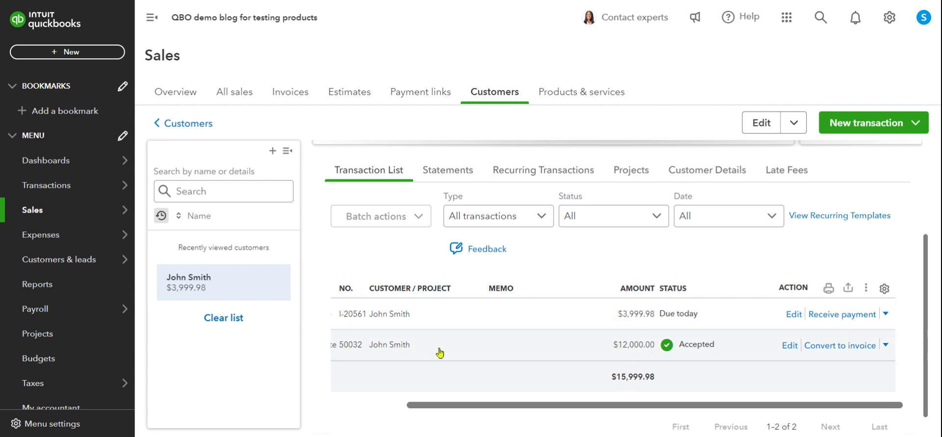
left_click_drag(427, 406, 351, 408)
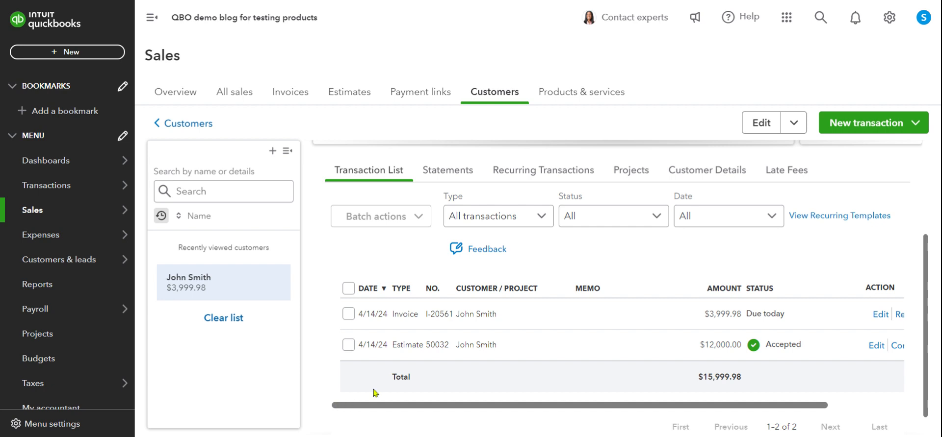
left_click_drag(670, 406, 768, 405)
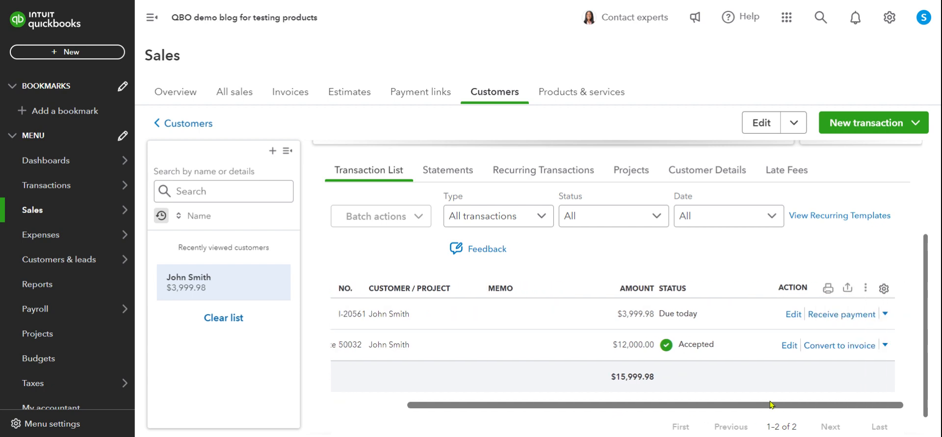
left_click(836, 319)
type("John Smith")
scroll(406, 246, "down", 2)
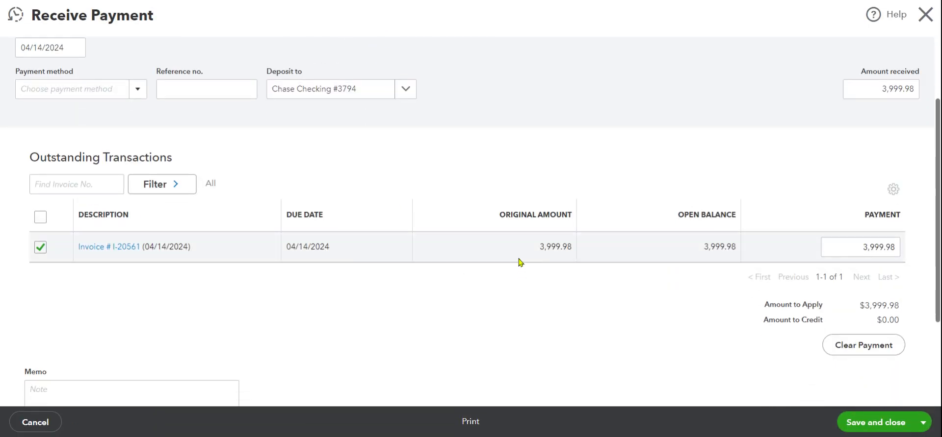
scroll(518, 257, "up", 2)
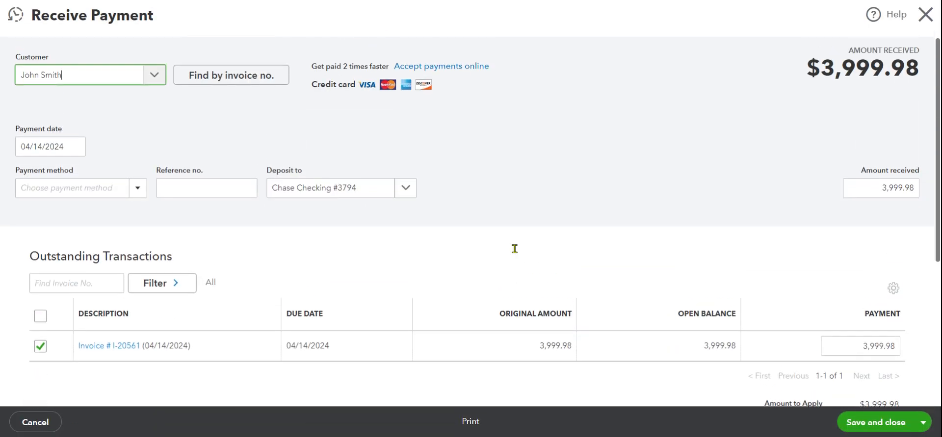
- Record the payment with method Check and reference number 1234, then save and close it
left_click(137, 188)
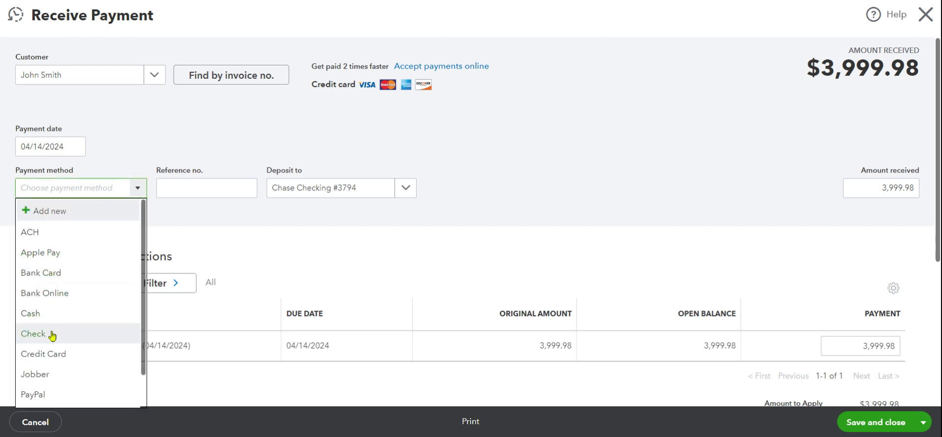
left_click(52, 334)
left_click(203, 187)
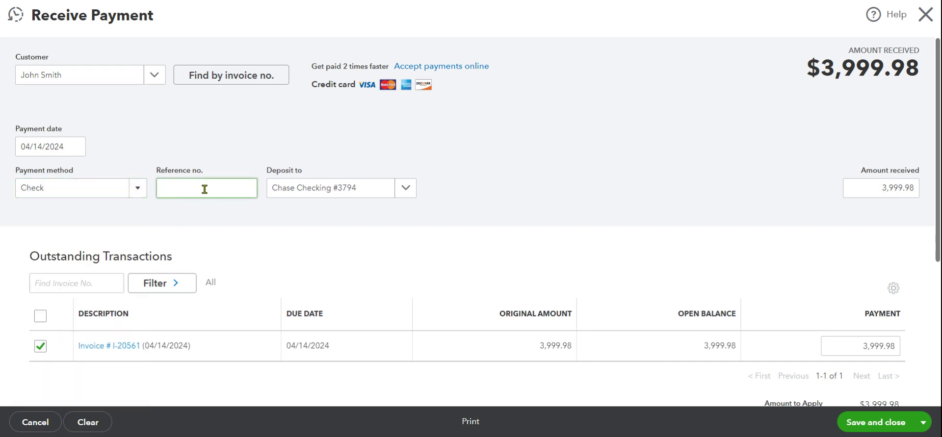
left_click(530, 152)
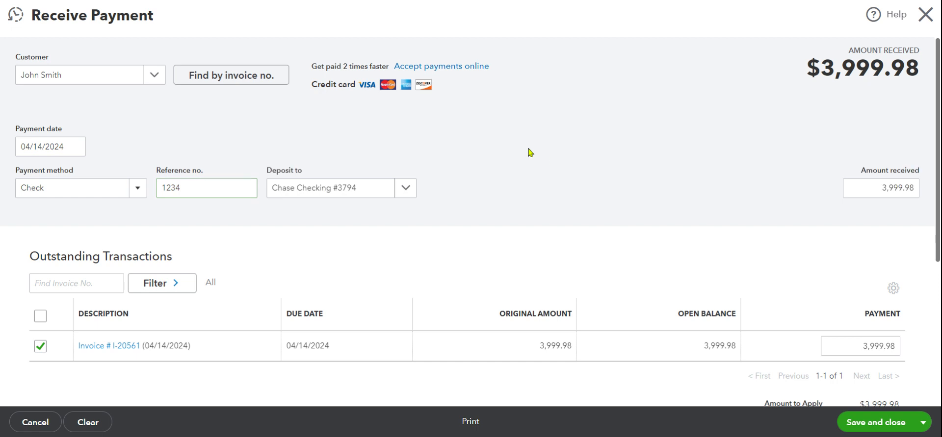
scroll(515, 171, "down", 2)
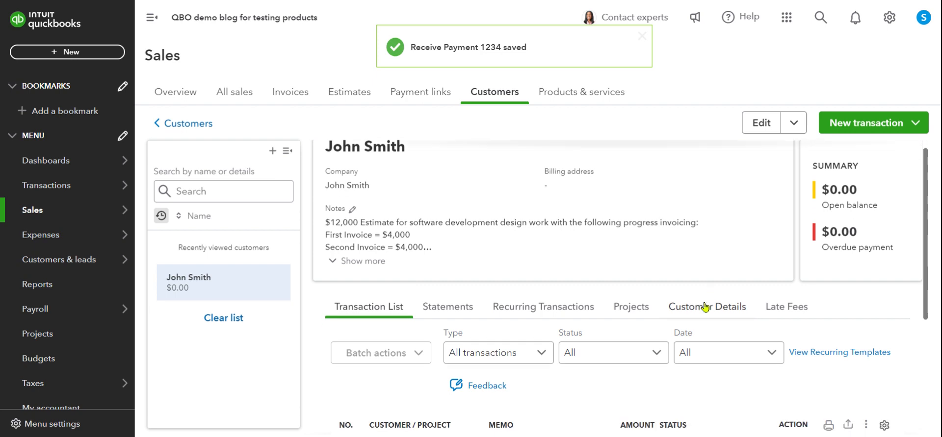
scroll(739, 319, "down", 4)
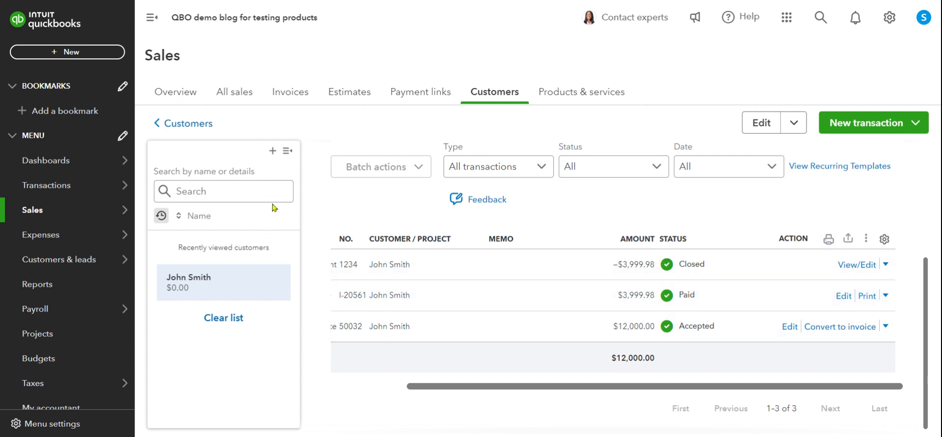
- Return to the customer list, search for the customer by name, and reopen their transaction list
left_click(157, 128)
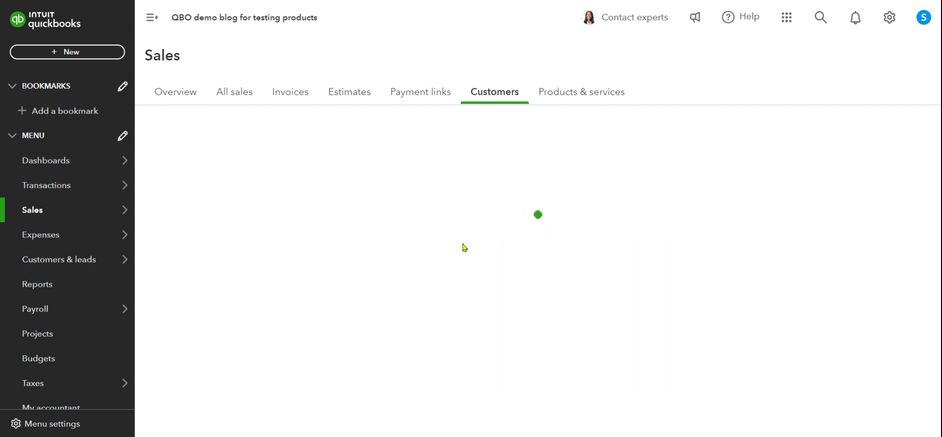
scroll(319, 353, "down", 2)
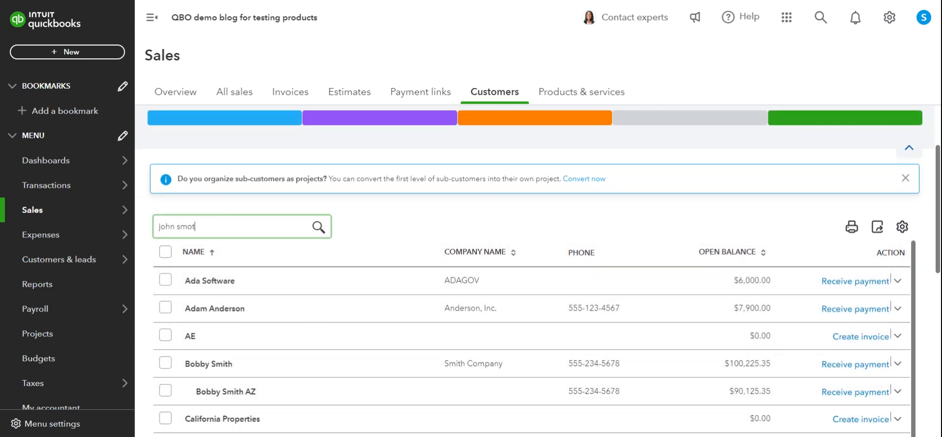
key("BackSpace")
key("BackSpace")
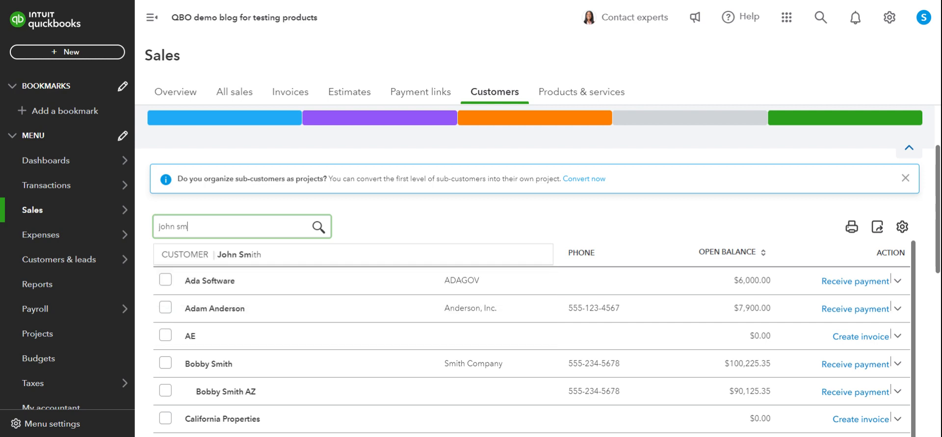
left_click(242, 254)
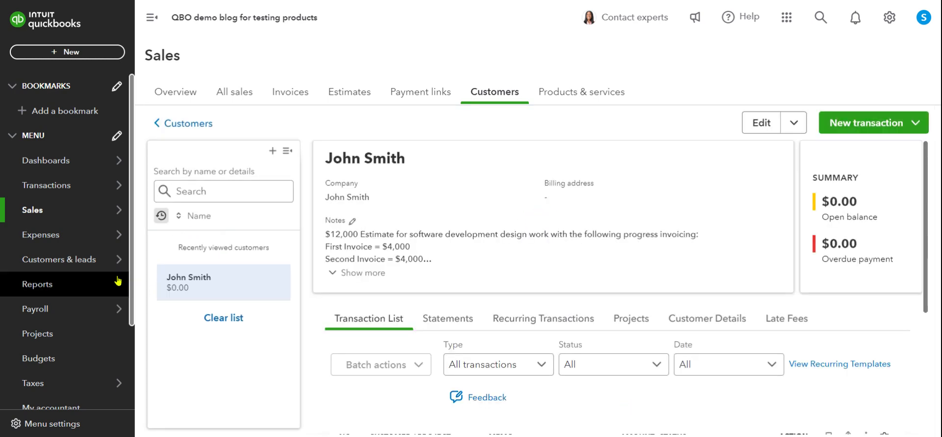
mouse_move(129, 266)
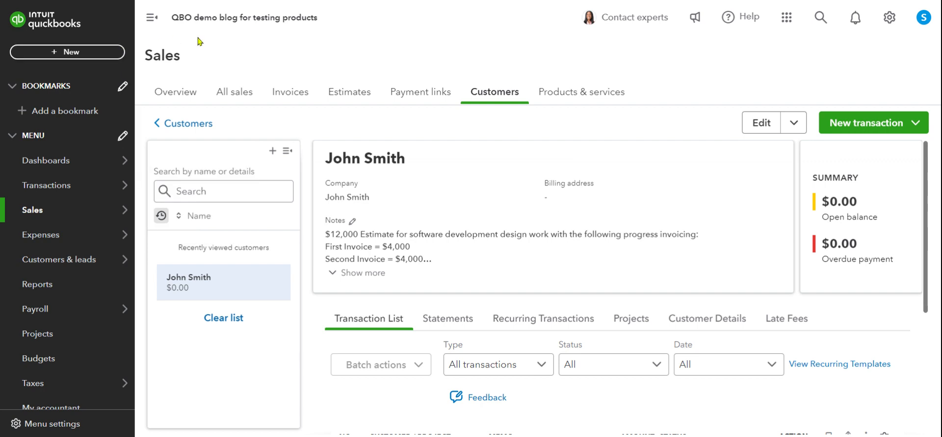
scroll(616, 195, "down", 3)
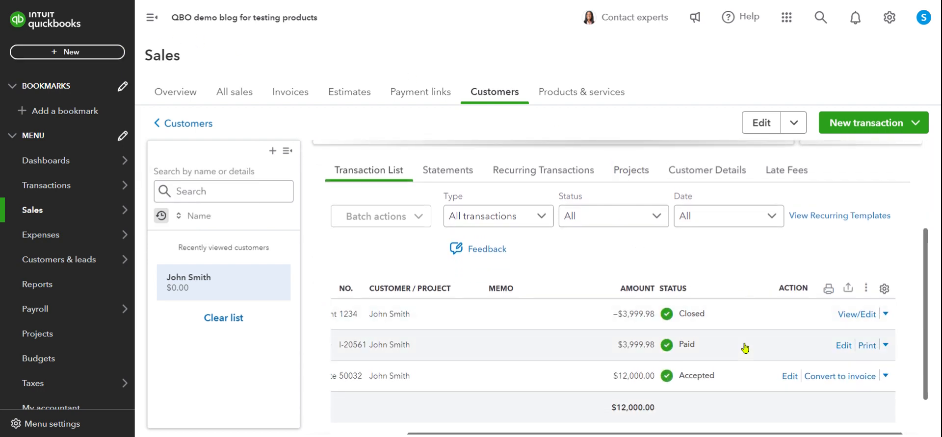
- Convert the accepted $12,000 estimate into a second progress invoice for 33.33%, date it 04/21/2024, then save and close it
scroll(742, 355, "down", 1)
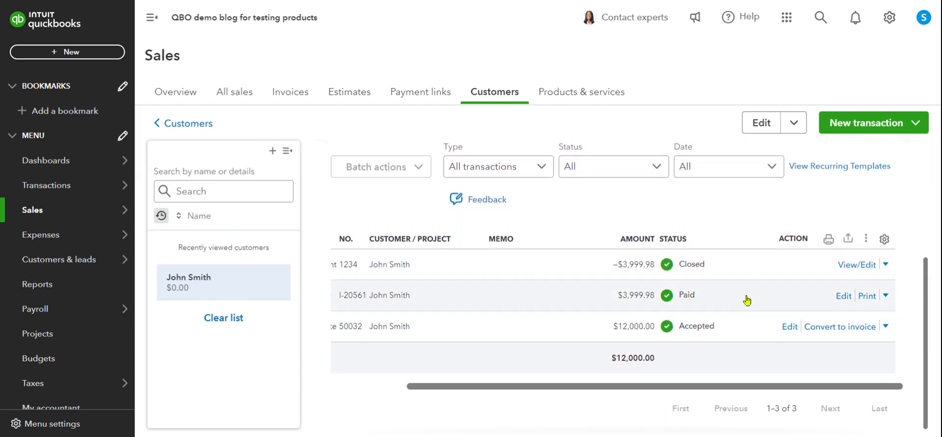
left_click(837, 332)
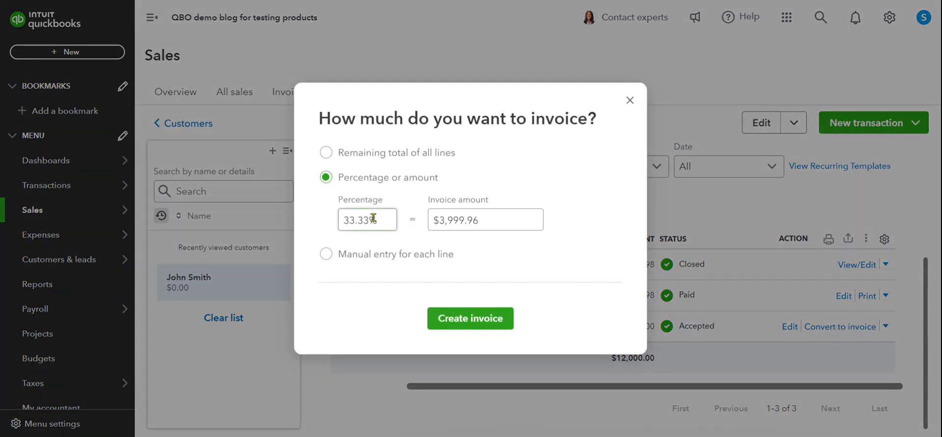
left_click(484, 322)
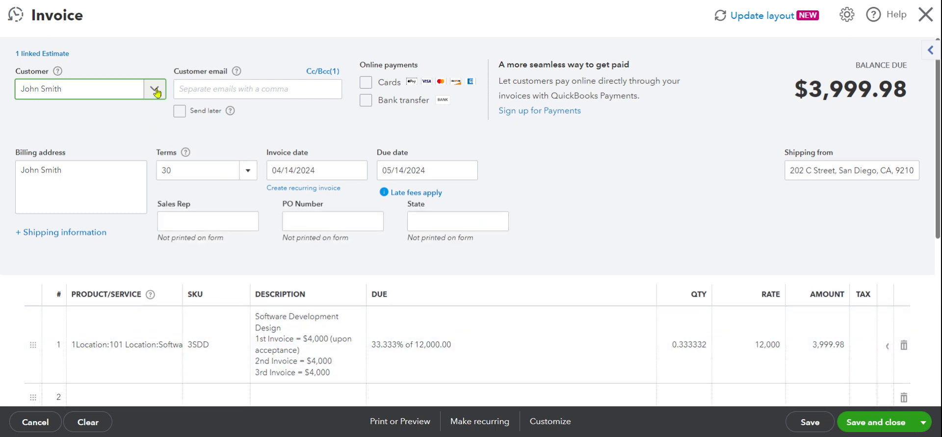
left_click(336, 172)
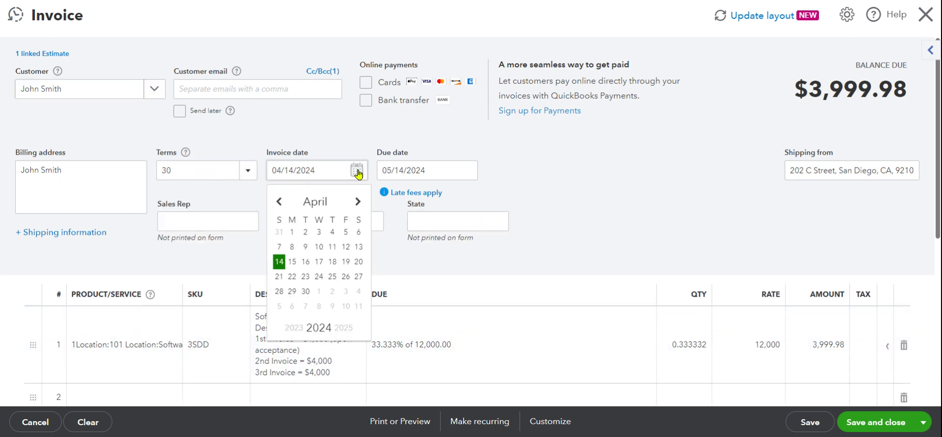
left_click(279, 278)
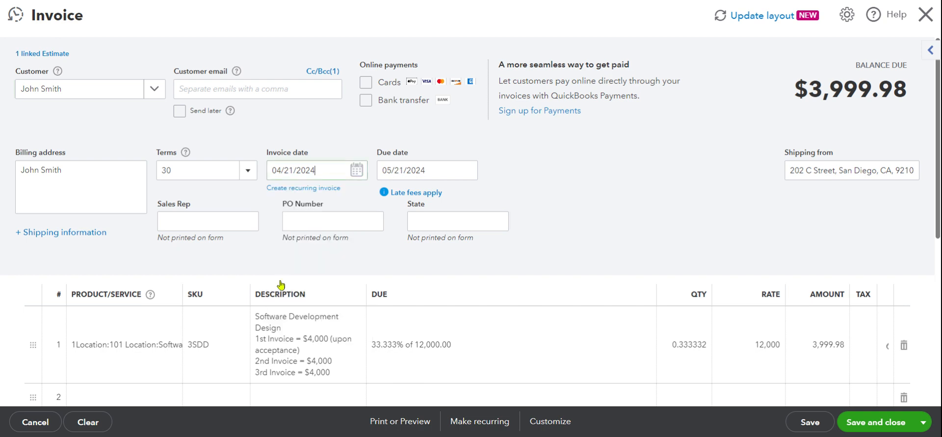
scroll(572, 227, "down", 2)
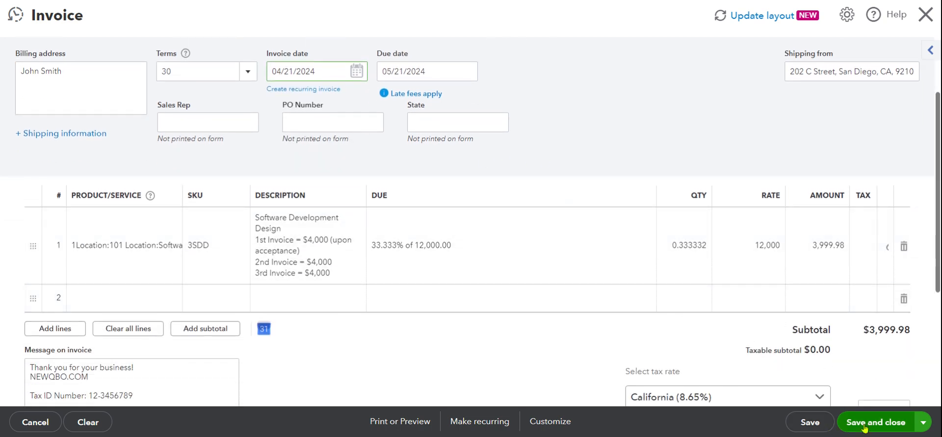
left_click(867, 422)
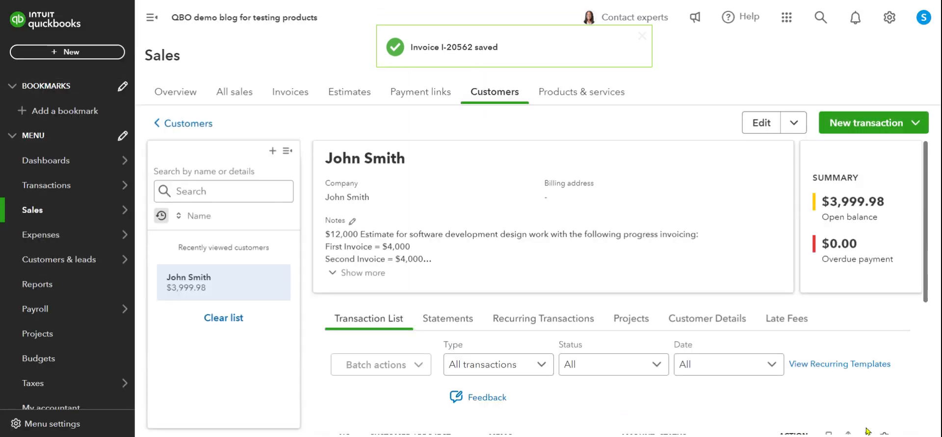
- Receive payment for the second progress invoice with method Check and reference number 5678, then save and close it
scroll(549, 336, "down", 4)
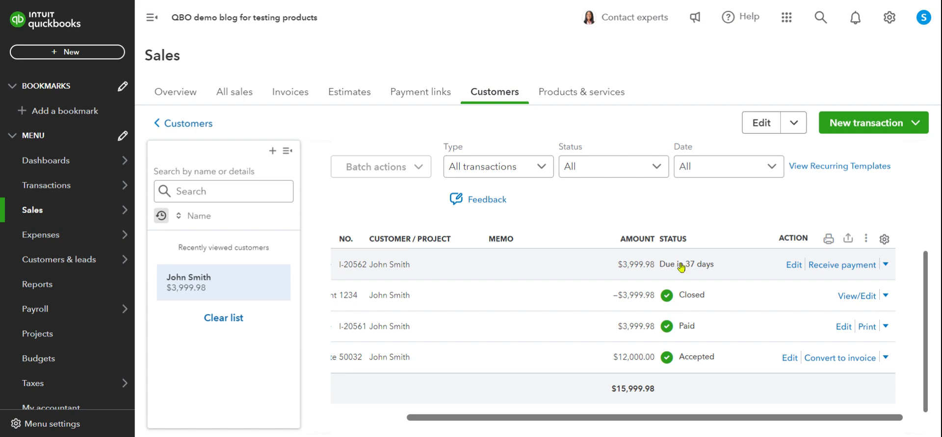
left_click(840, 269)
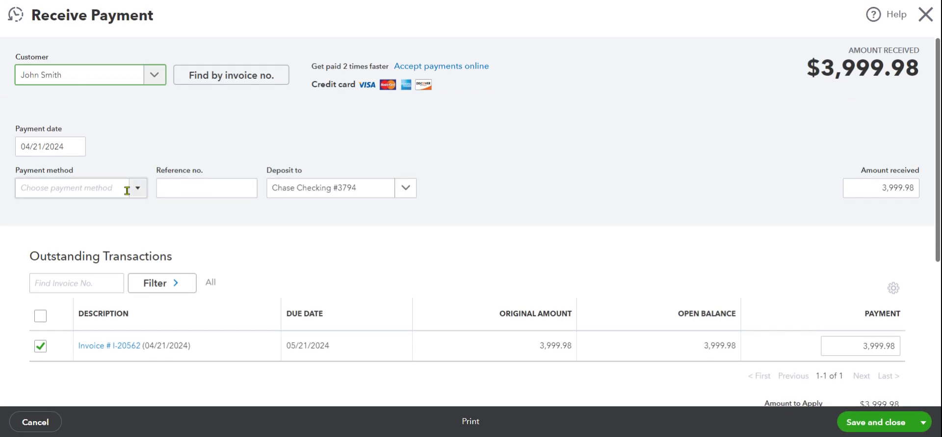
left_click(137, 188)
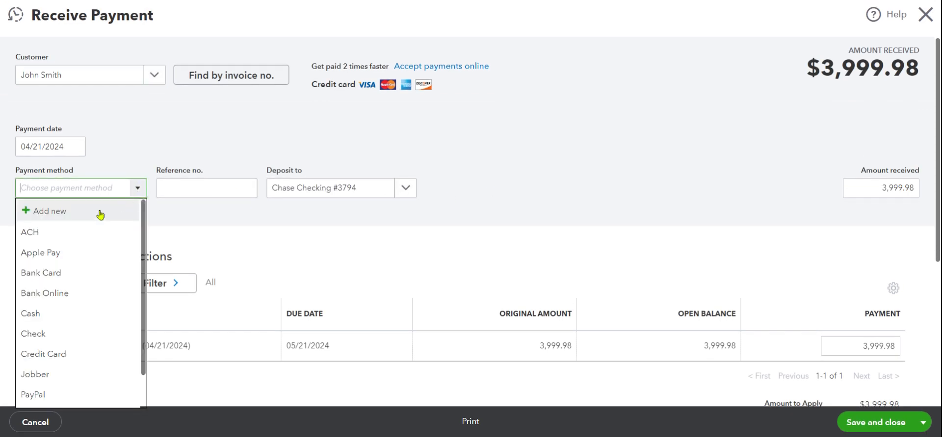
left_click(37, 333)
left_click(204, 191)
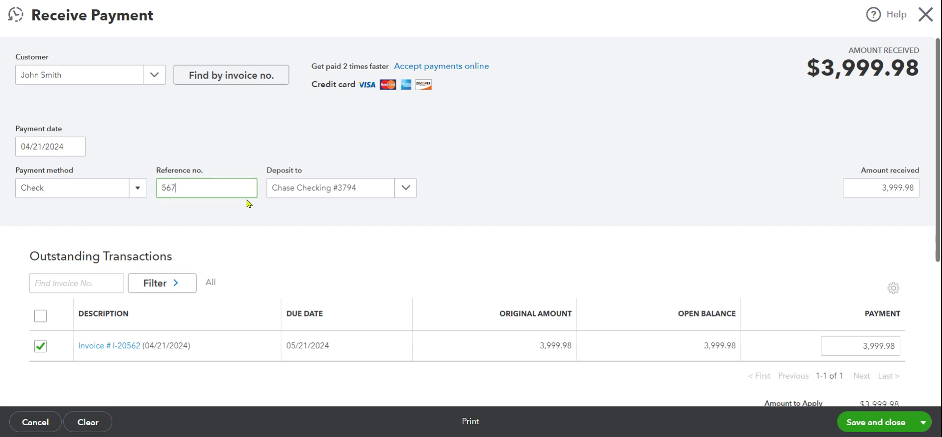
scroll(572, 191, "down", 3)
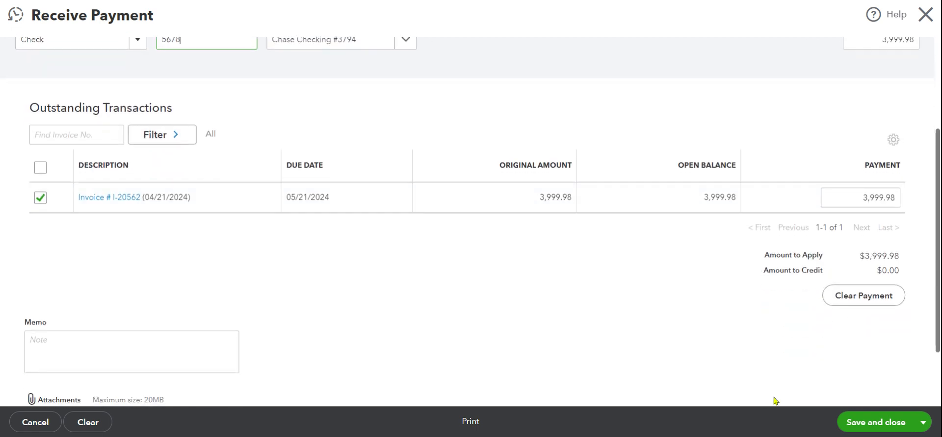
left_click(872, 423)
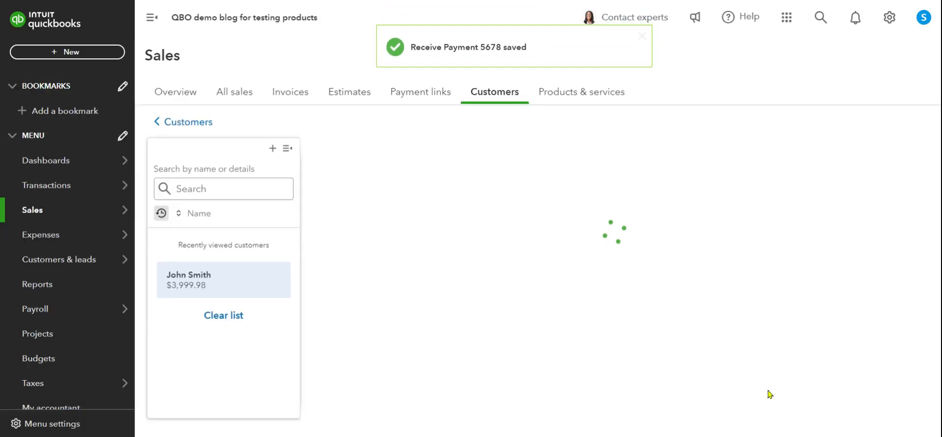
scroll(651, 314, "down", 3)
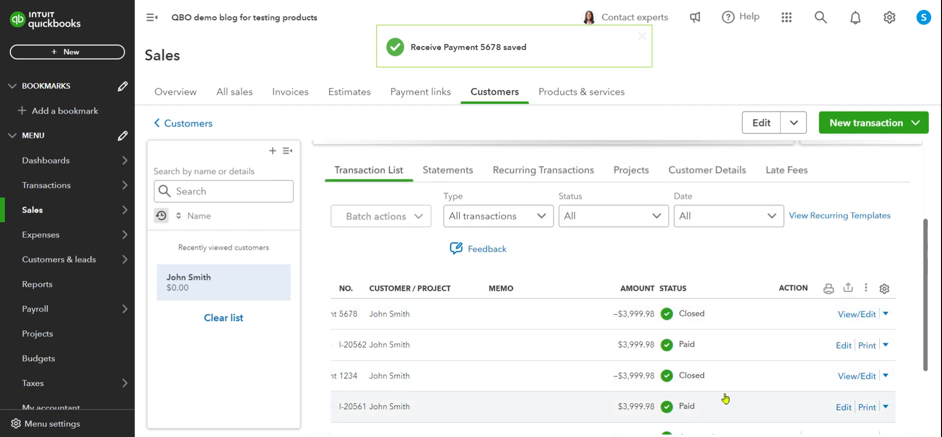
scroll(721, 398, "down", 2)
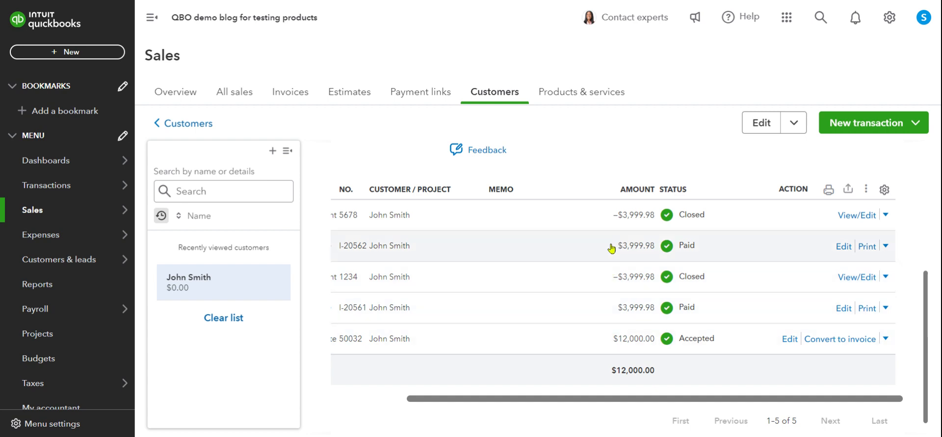
left_click(833, 346)
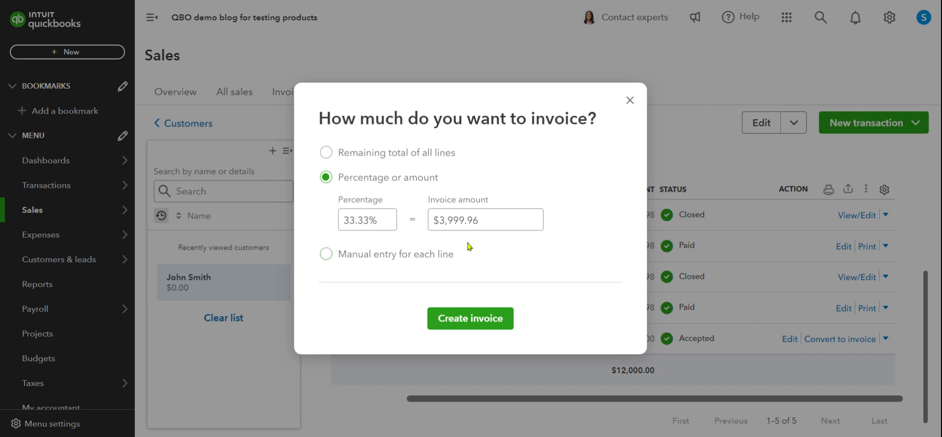
left_click(375, 221)
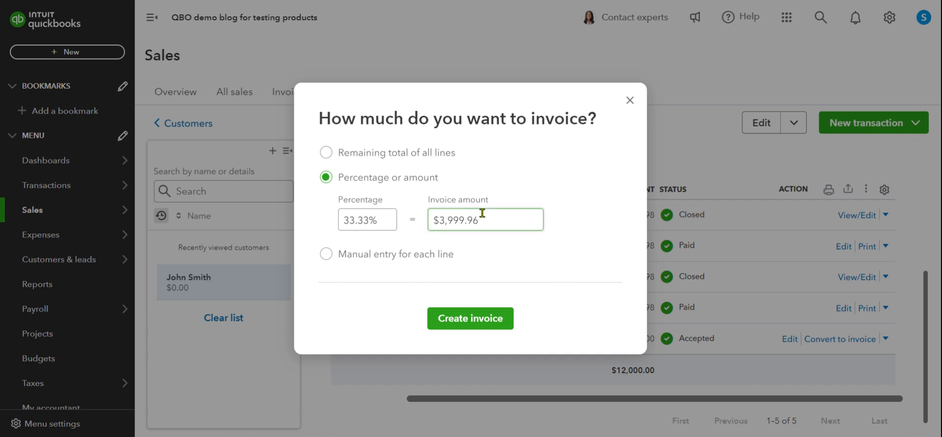
left_click(494, 229)
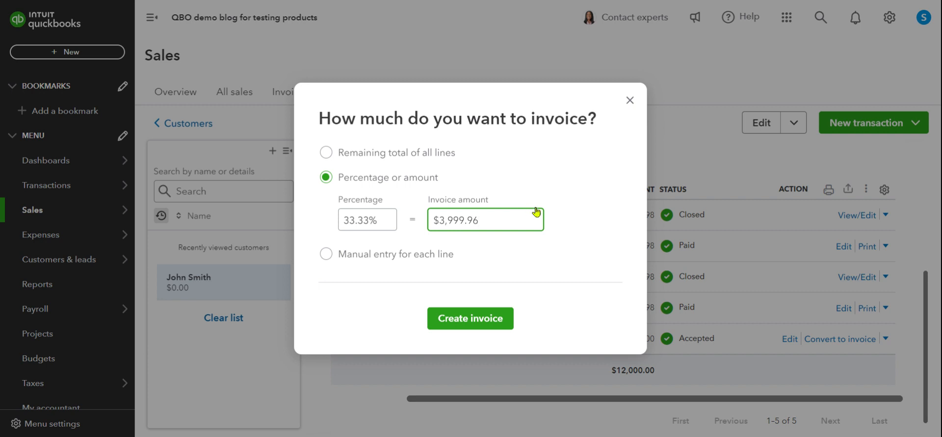
left_click(629, 100)
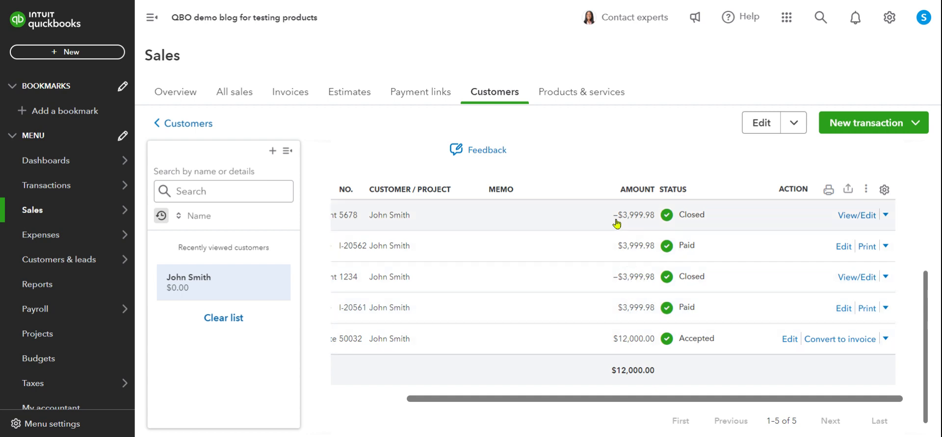
- Convert the estimate into a third progress invoice for 33.33%, set its terms to Due on receipt, then save and close it
left_click(840, 339)
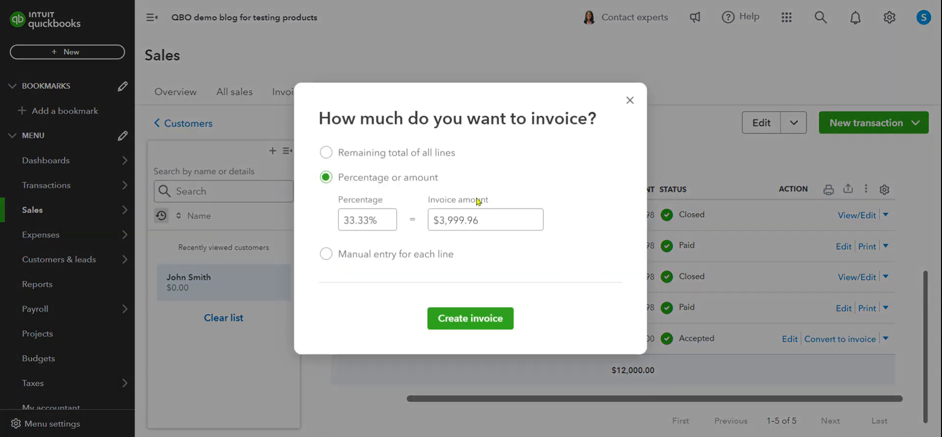
left_click(468, 320)
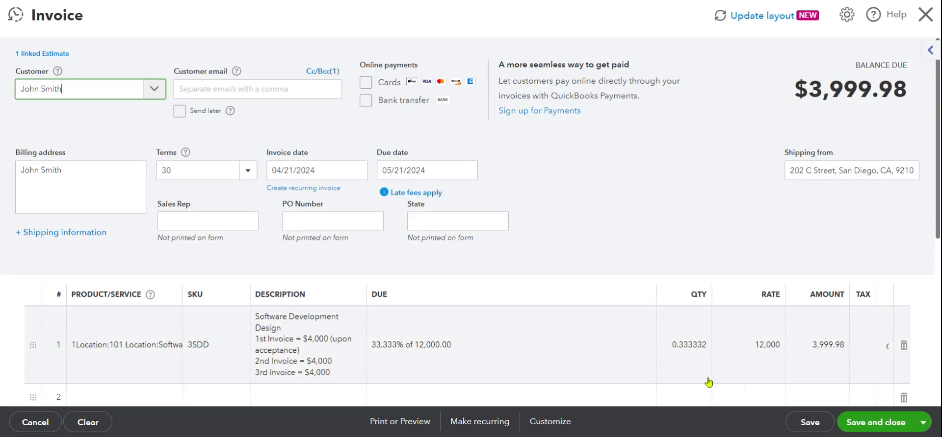
scroll(708, 382, "down", 2)
scroll(566, 237, "up", 2)
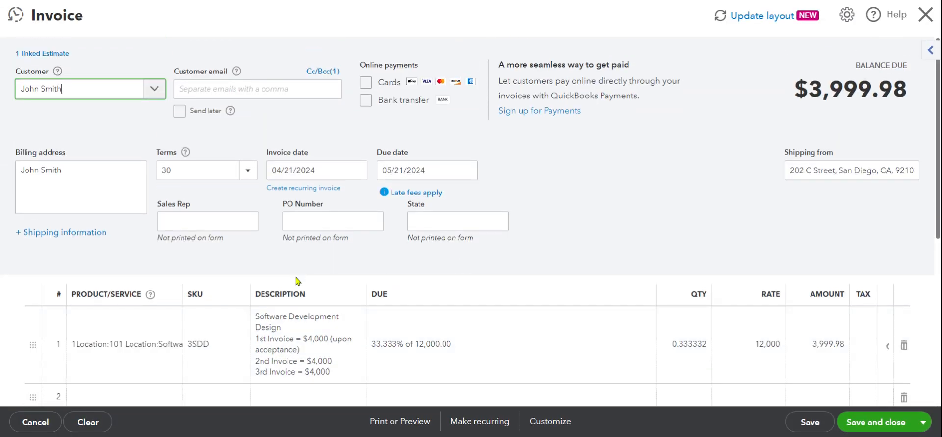
left_click(248, 170)
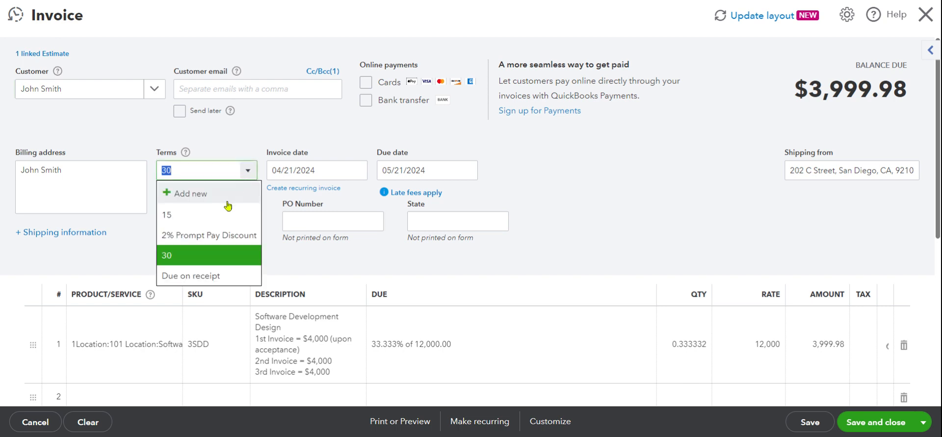
left_click(188, 277)
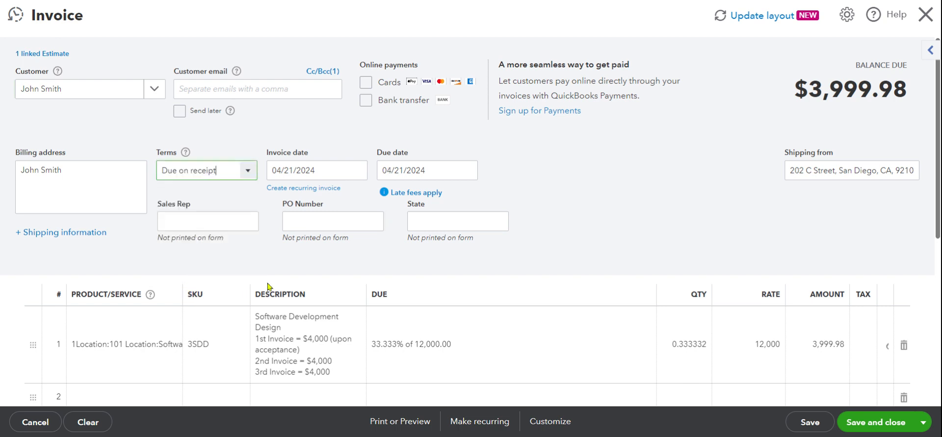
left_click(872, 427)
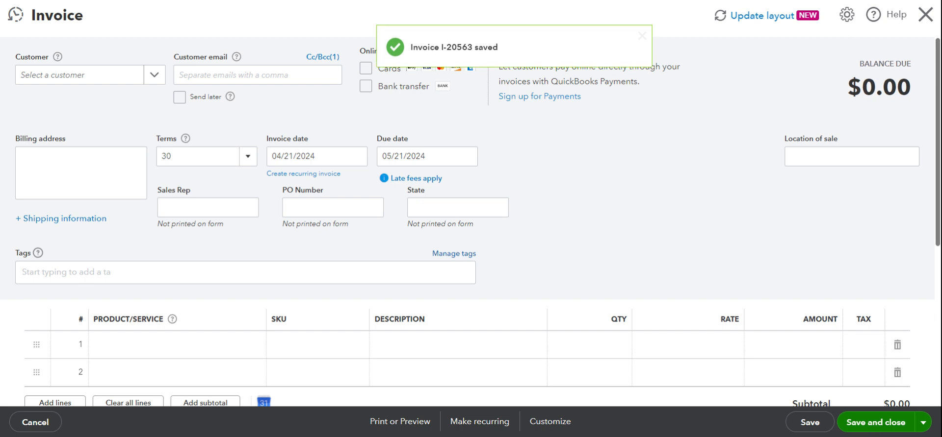
- Receive payment for the third progress invoice with method Check and reference number 9012, then save and close it
scroll(795, 358, "down", 5)
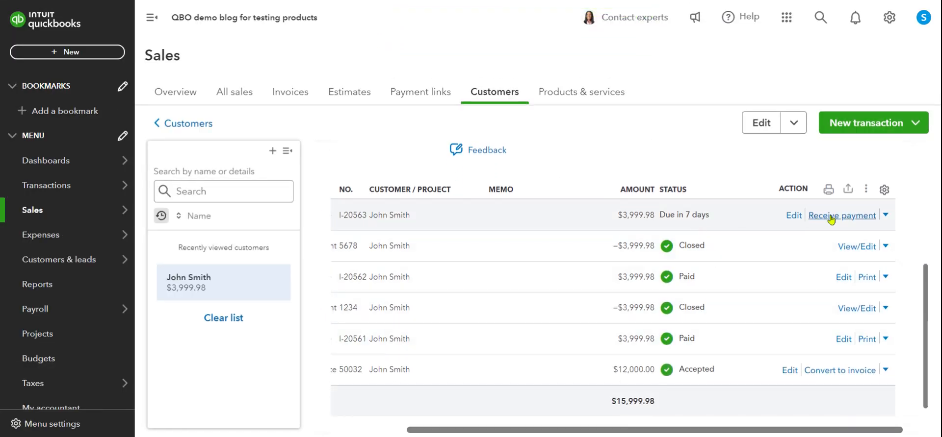
left_click(832, 217)
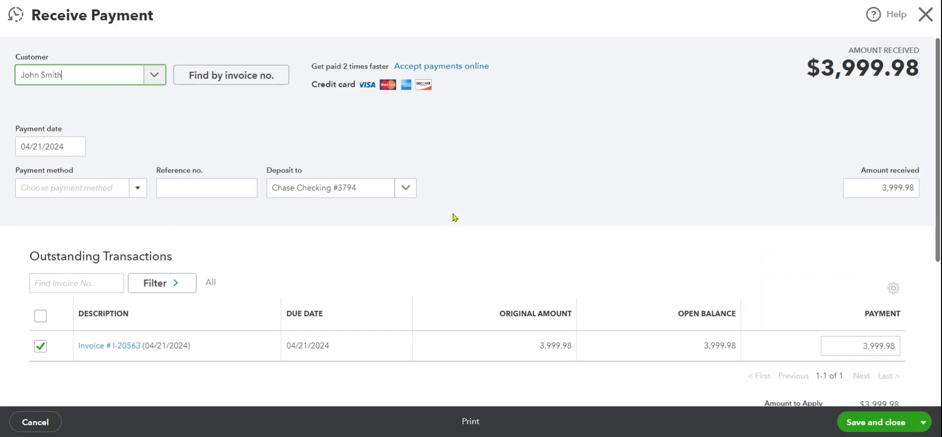
left_click(137, 188)
left_click(46, 334)
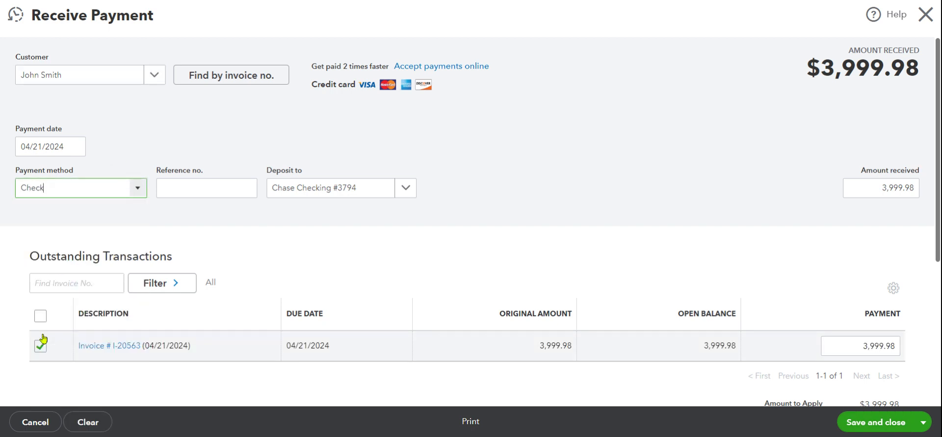
left_click(184, 179)
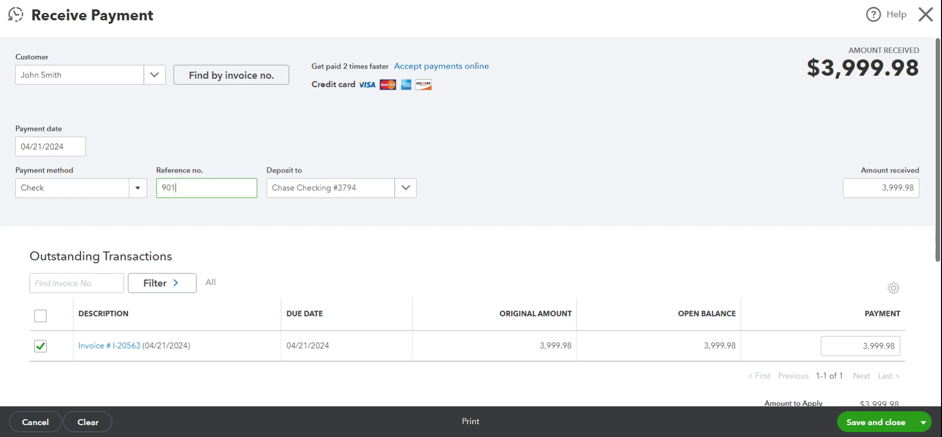
left_click(859, 431)
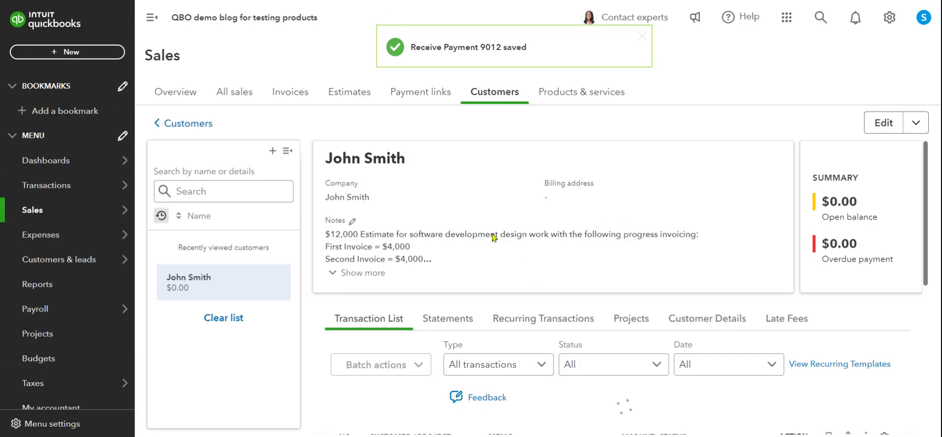
- Review the customer's open balance and the dates, types, amounts and statuses of all entries in the transaction list
scroll(557, 212, "down", 4)
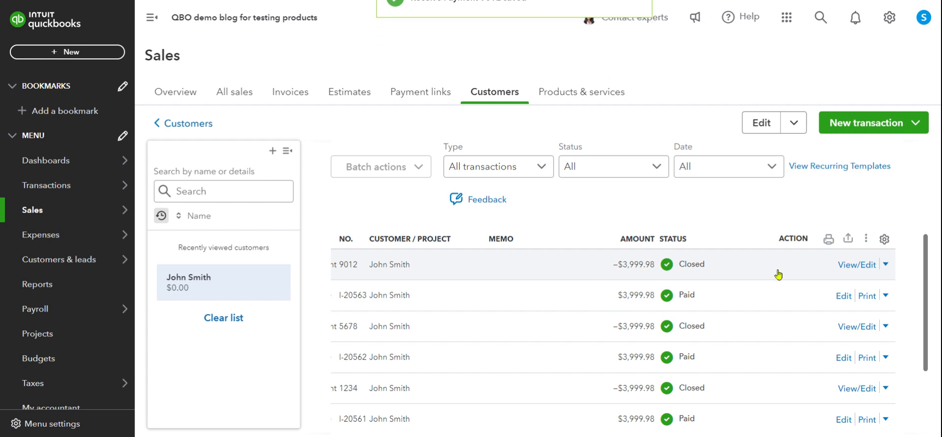
scroll(767, 246, "up", 3)
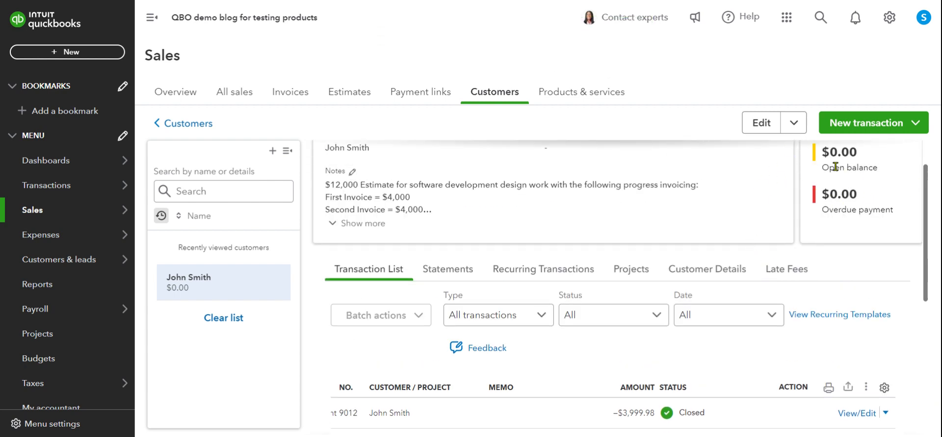
scroll(761, 246, "down", 1)
scroll(719, 245, "up", 1)
scroll(773, 227, "down", 5)
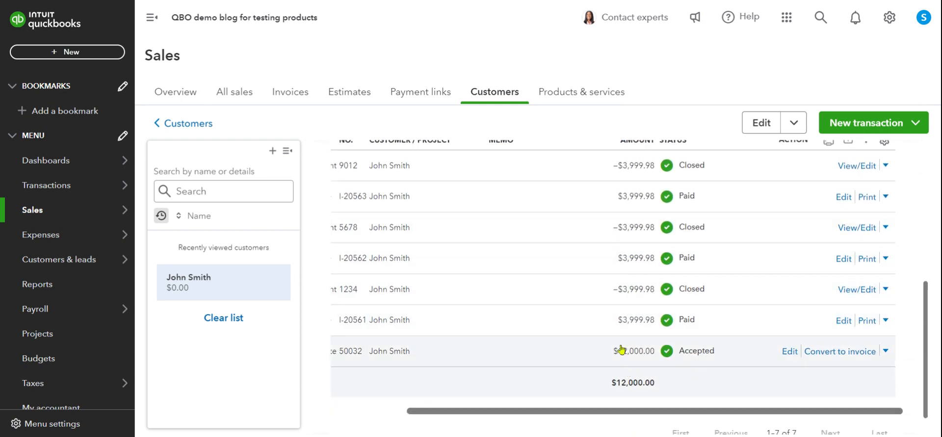
scroll(492, 318, "up", 2)
scroll(466, 398, "down", 2)
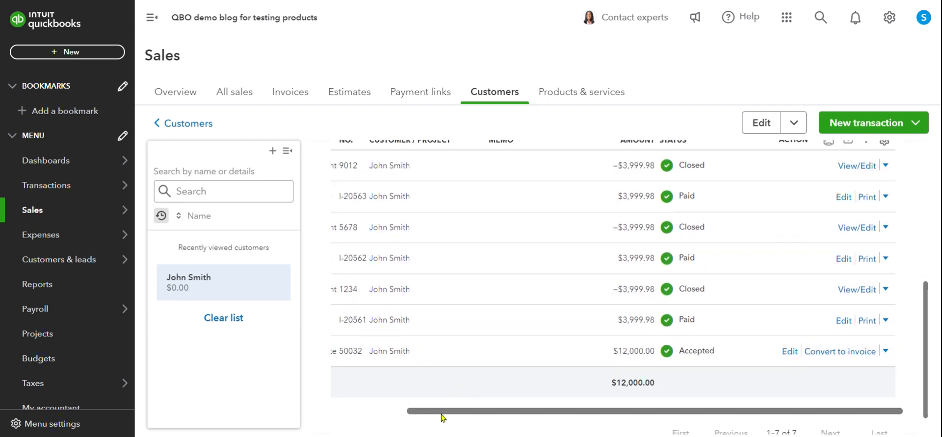
left_click_drag(438, 415, 322, 419)
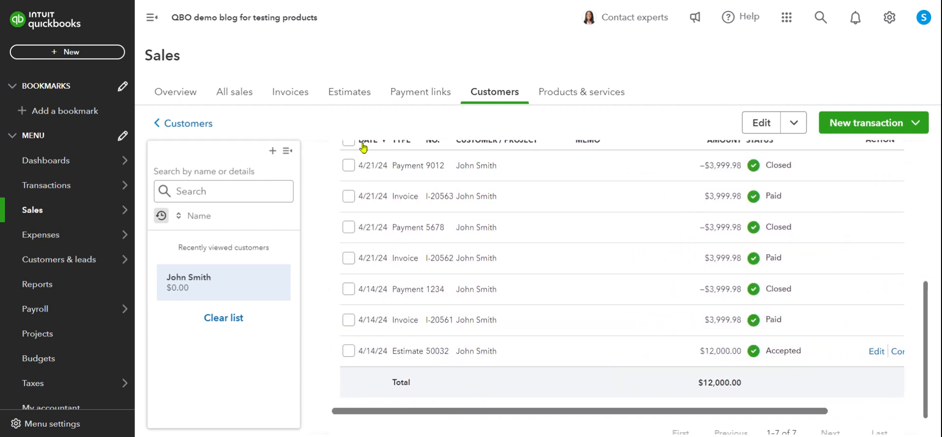
- Sort the customer's transaction list by date in ascending order, oldest entries first
scroll(372, 172, "up", 1)
scroll(371, 172, "up", 1)
left_click(370, 238)
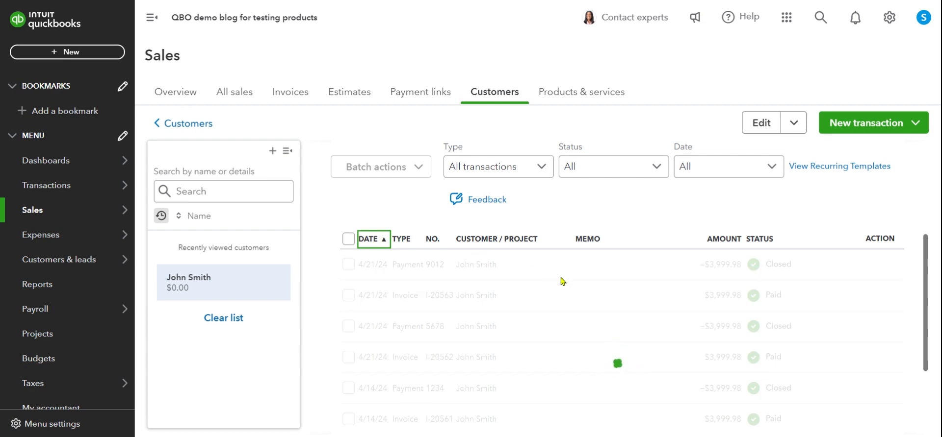
- Examine the chronological sequence of the estimate, progress invoices and payments, checking each entry's amount, status and the list total
scroll(696, 277, "down", 1)
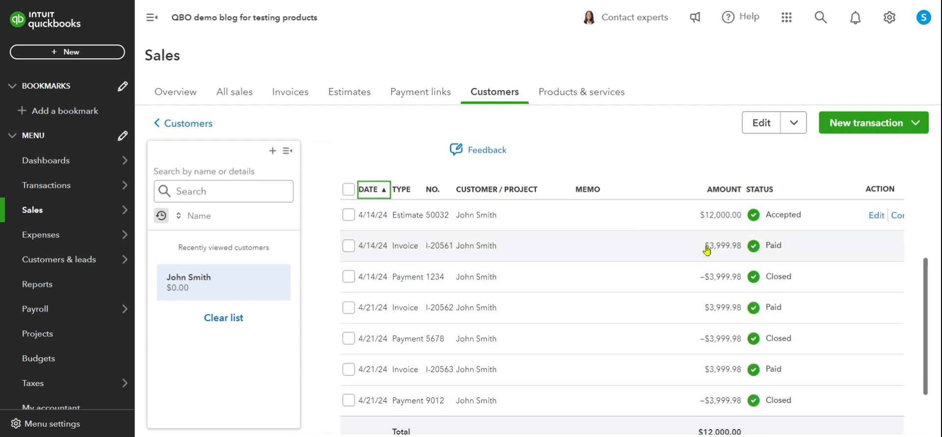
scroll(702, 338, "down", 1)
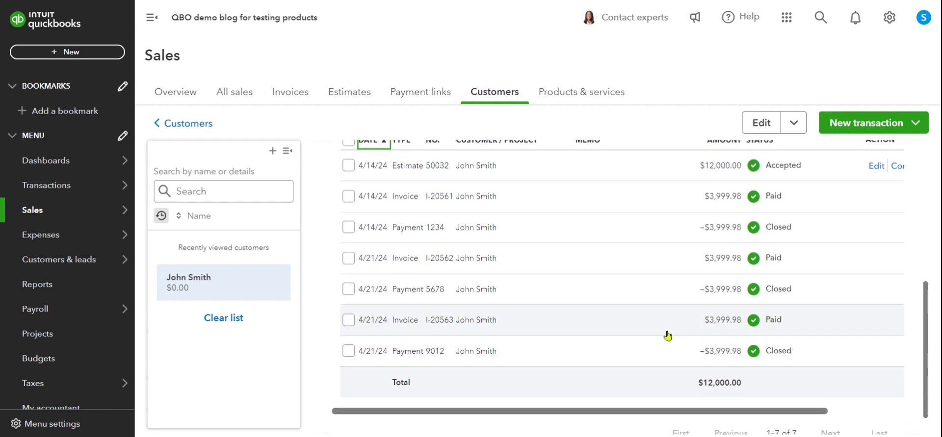
scroll(665, 334, "down", 1)
scroll(668, 332, "up", 3)
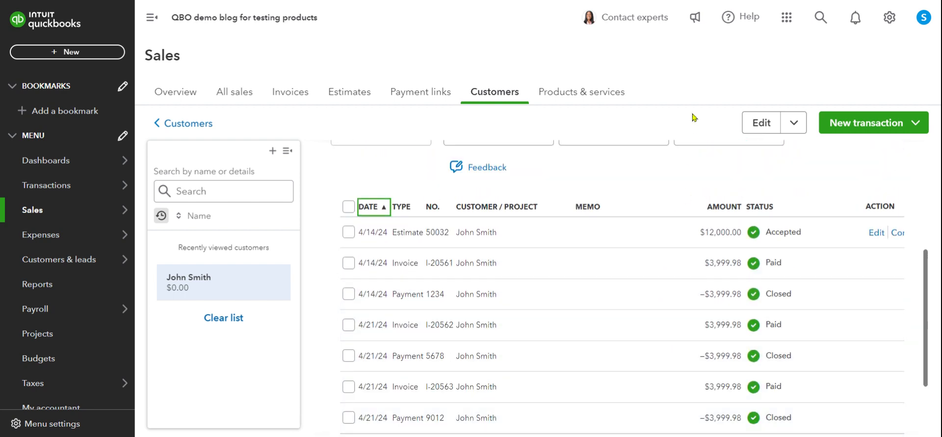
left_click(690, 82)
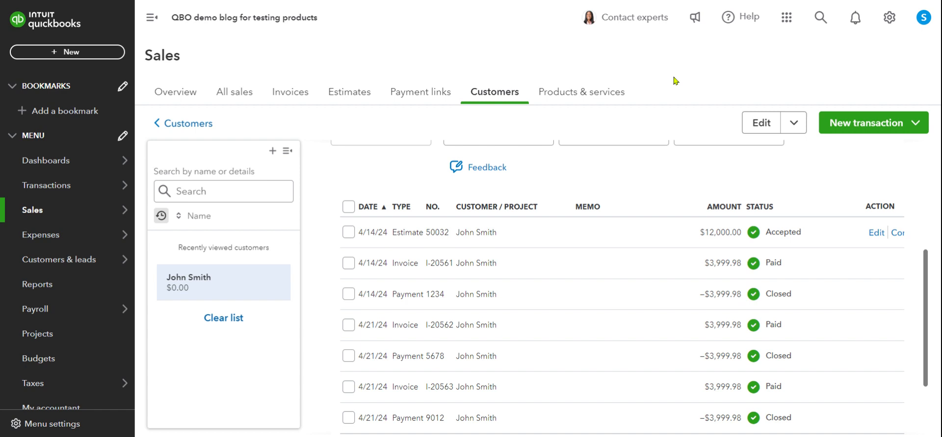
scroll(657, 282, "down", 2)
scroll(658, 282, "up", 2)
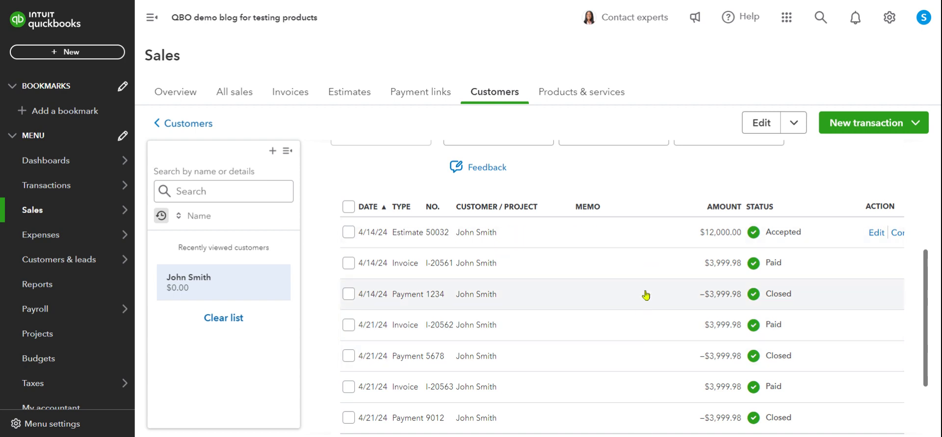
scroll(646, 294, "down", 2)
scroll(645, 294, "up", 2)
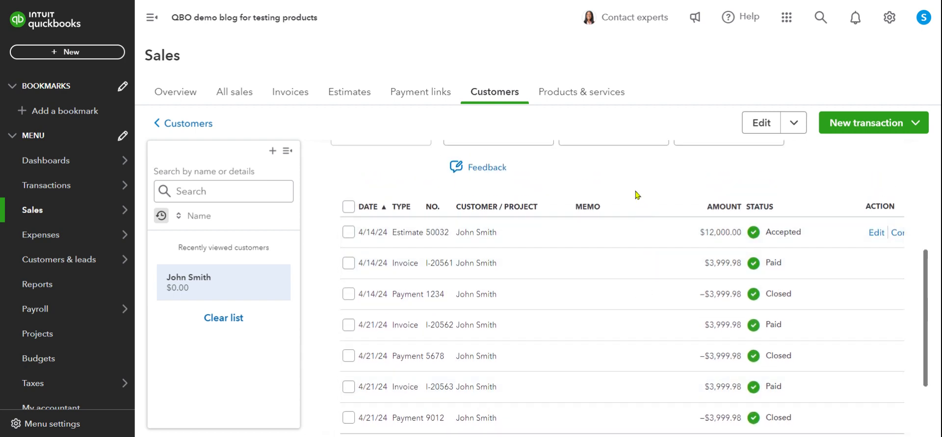
scroll(637, 192, "down", 1)
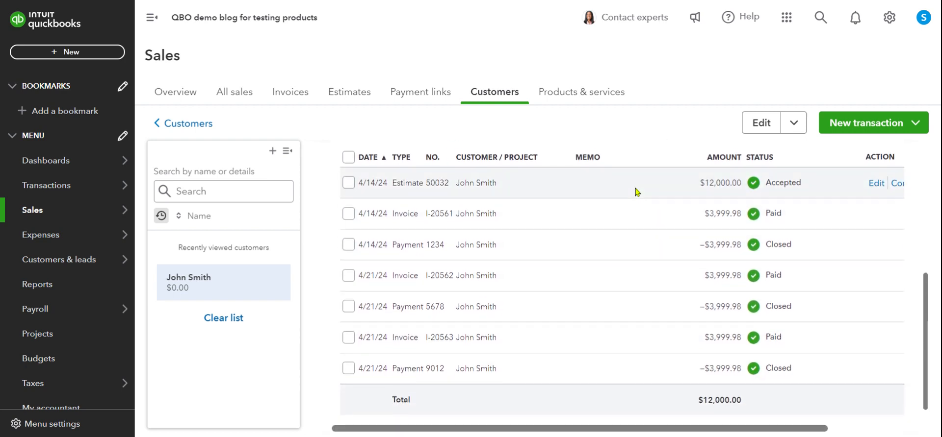
scroll(637, 192, "down", 1)
scroll(636, 192, "up", 2)
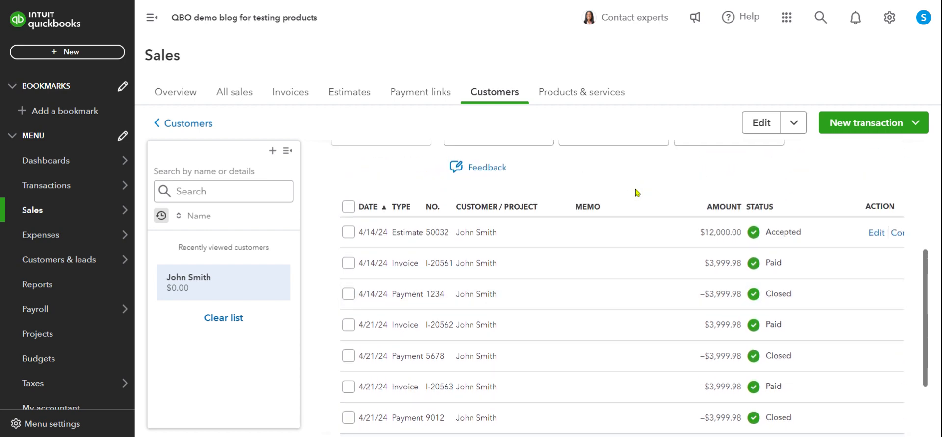
scroll(636, 192, "down", 1)
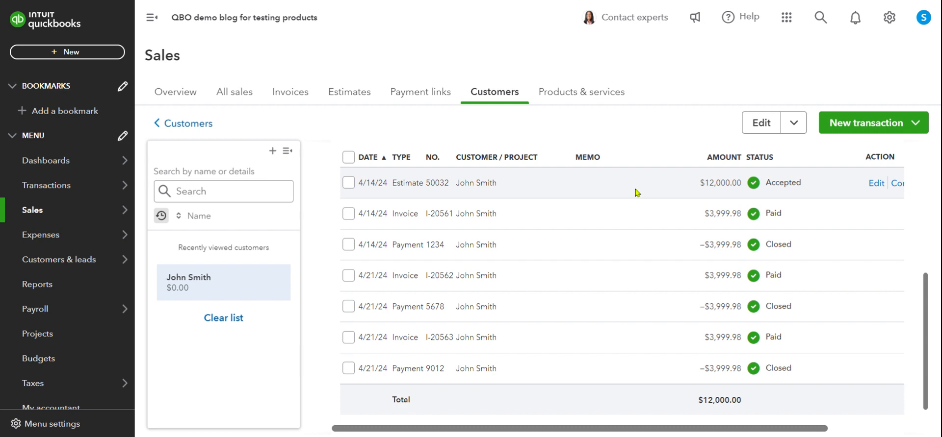
scroll(668, 154, "up", 1)
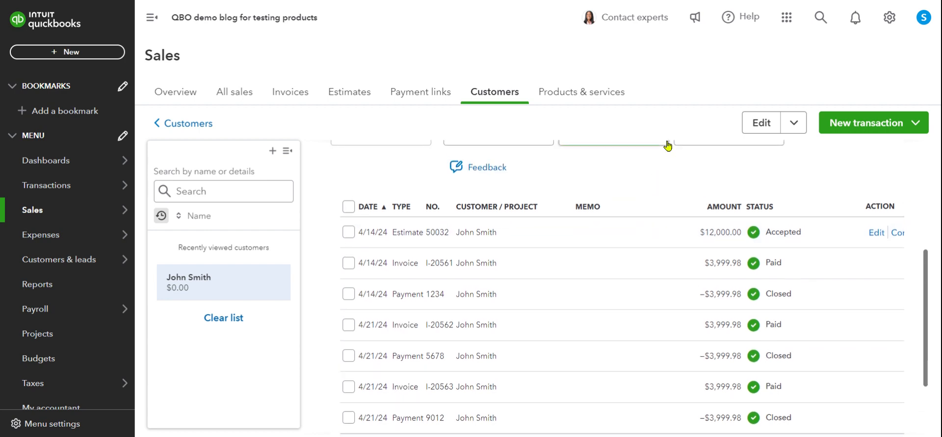
scroll(668, 146, "down", 1)
scroll(667, 146, "down", 1)
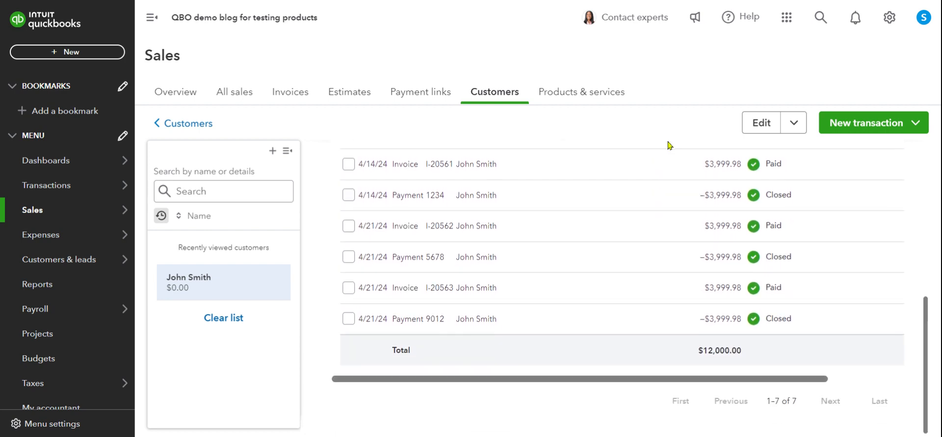
scroll(667, 145, "up", 1)
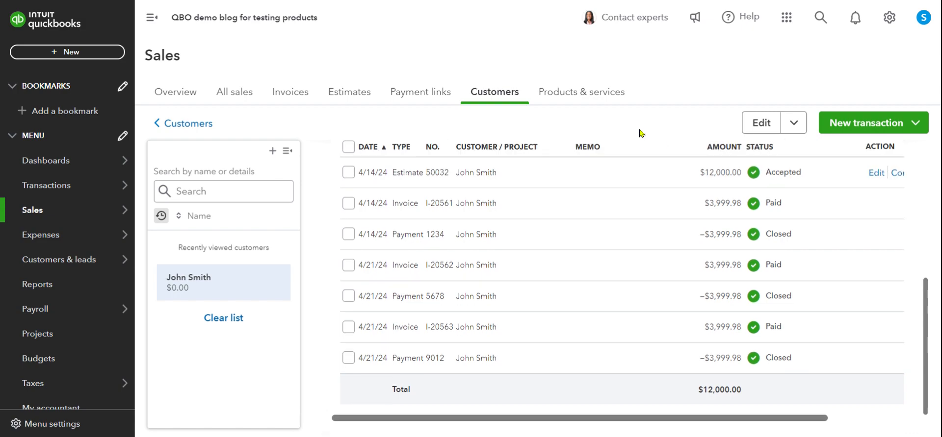